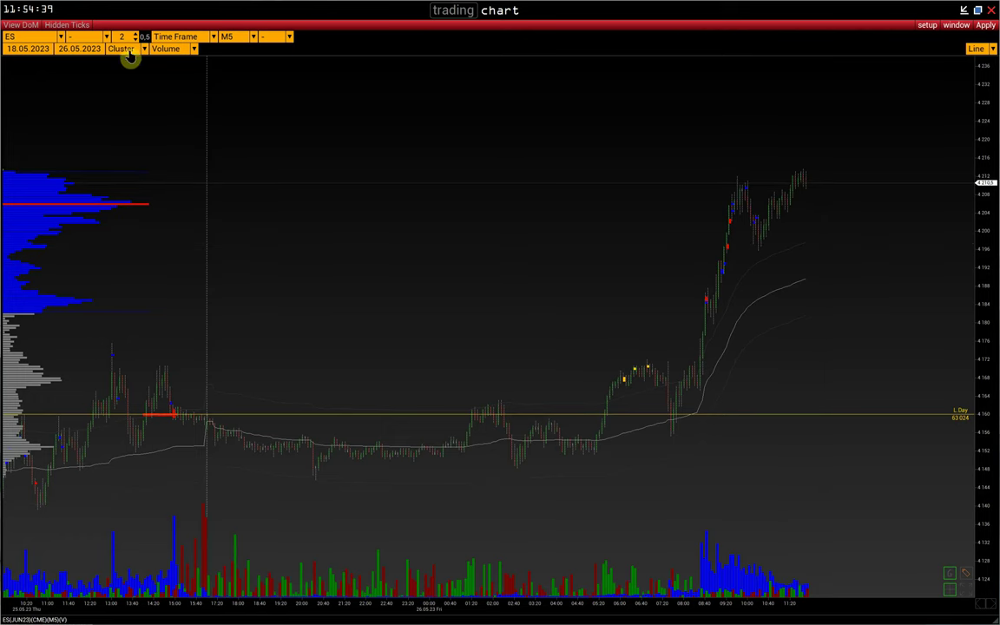
- Review the volume filter rows for 6500, 5000, 800 and 700 in the Volume Limit settings, then close them
{"action": "left_click", "coordinate": [180, 50]}
{"action": "left_click", "coordinate": [175, 61]}
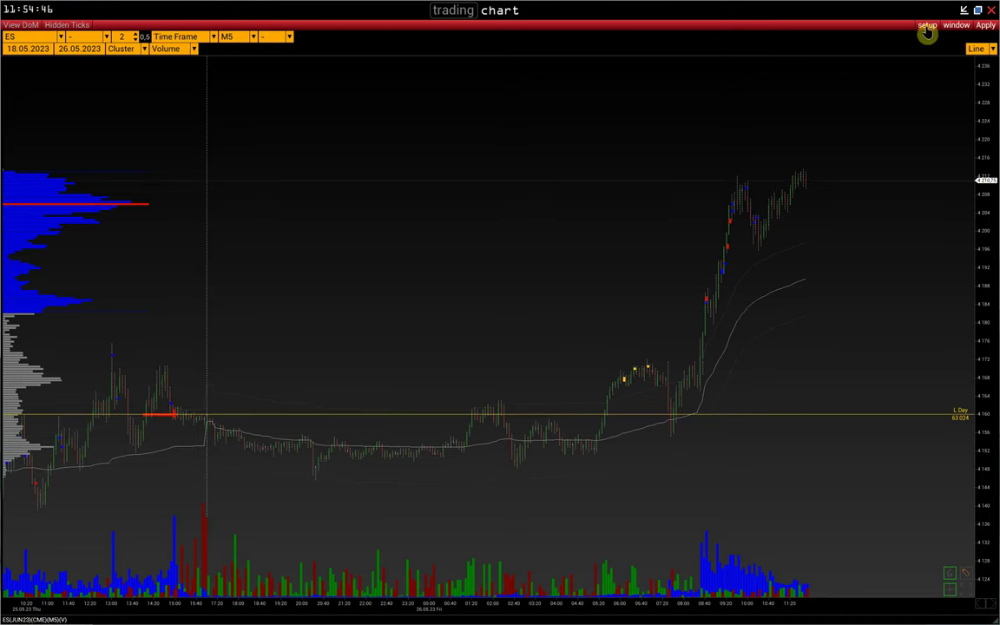
{"action": "left_click", "coordinate": [927, 26]}
{"action": "left_click", "coordinate": [920, 40]}
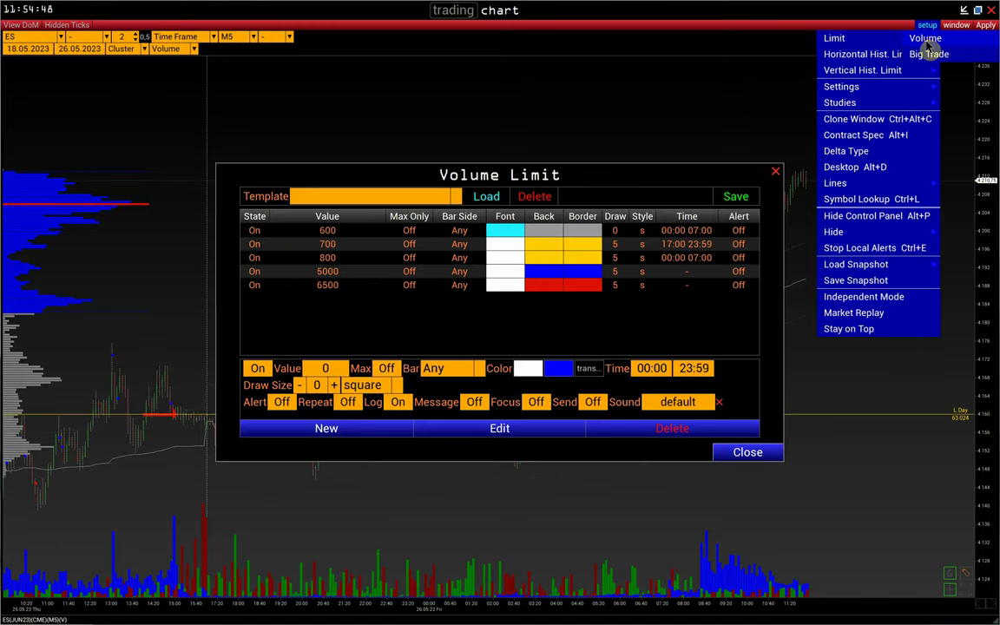
{"action": "left_click_drag", "start_coordinate": [596, 170], "coordinate": [474, 107]}
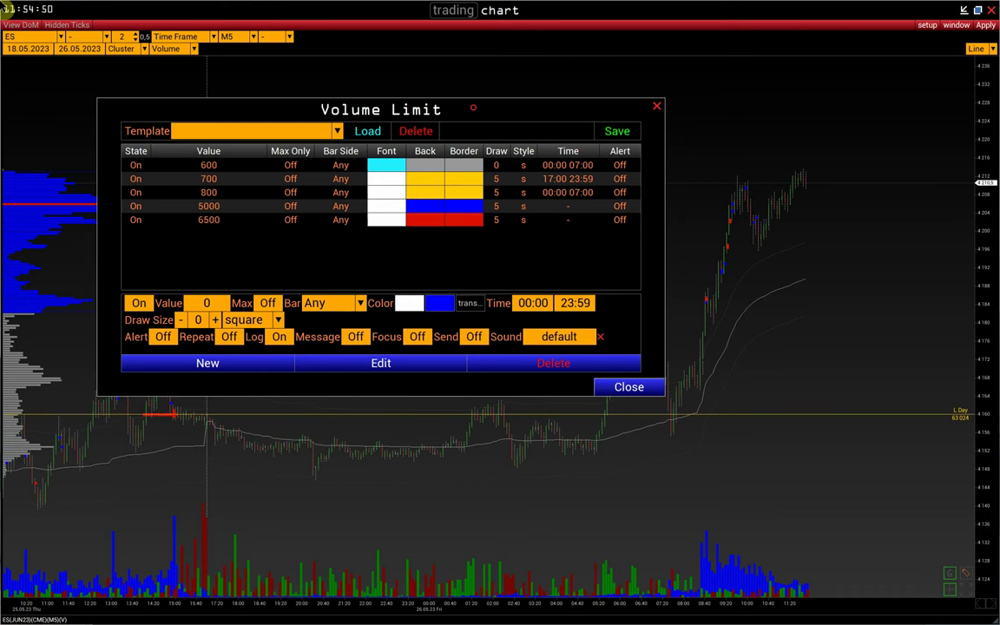
{"action": "left_click", "coordinate": [450, 223]}
{"action": "left_click", "coordinate": [450, 210]}
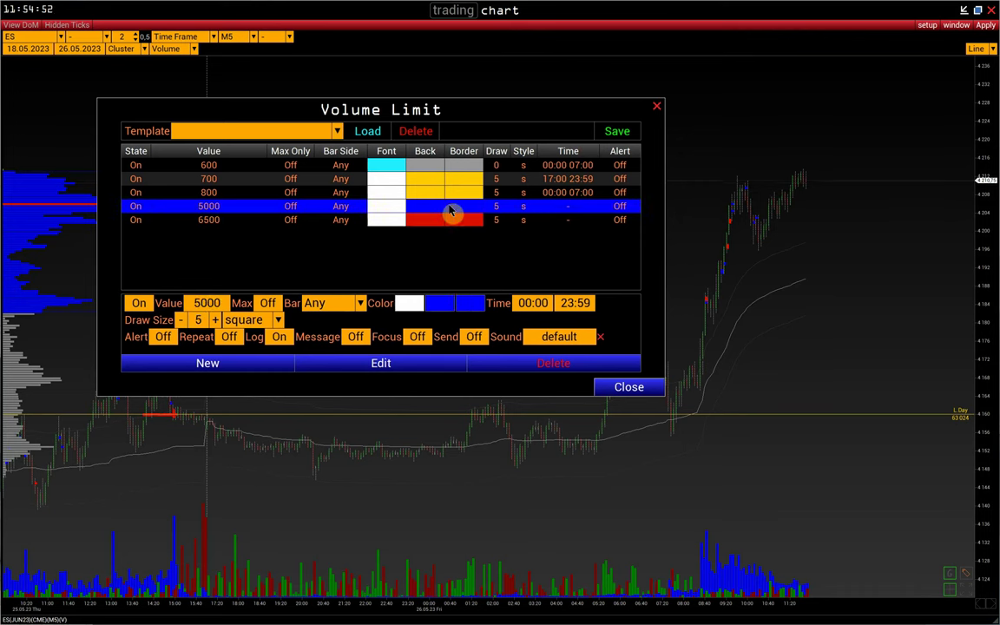
{"action": "left_click", "coordinate": [439, 193]}
{"action": "left_click", "coordinate": [445, 180]}
{"action": "left_click", "coordinate": [656, 106]}
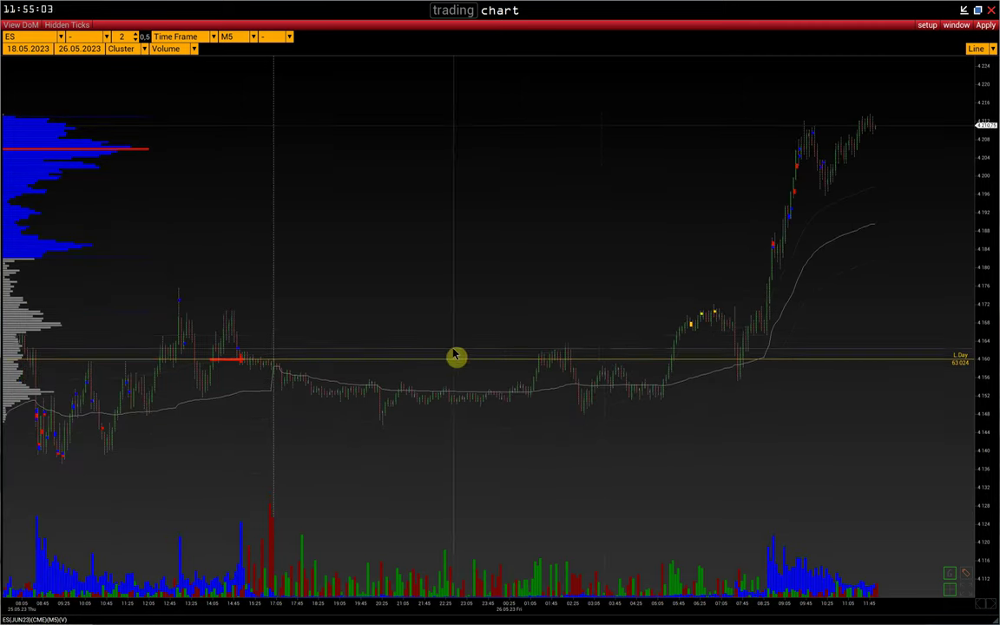
- Examine the red large-volume cluster near the 25.05.23 session close, temporarily marking its price level across the chart
{"action": "left_click_drag", "start_coordinate": [454, 351], "coordinate": [454, 349]}
{"action": "left_click_drag", "start_coordinate": [991, 416], "coordinate": [990, 418]}
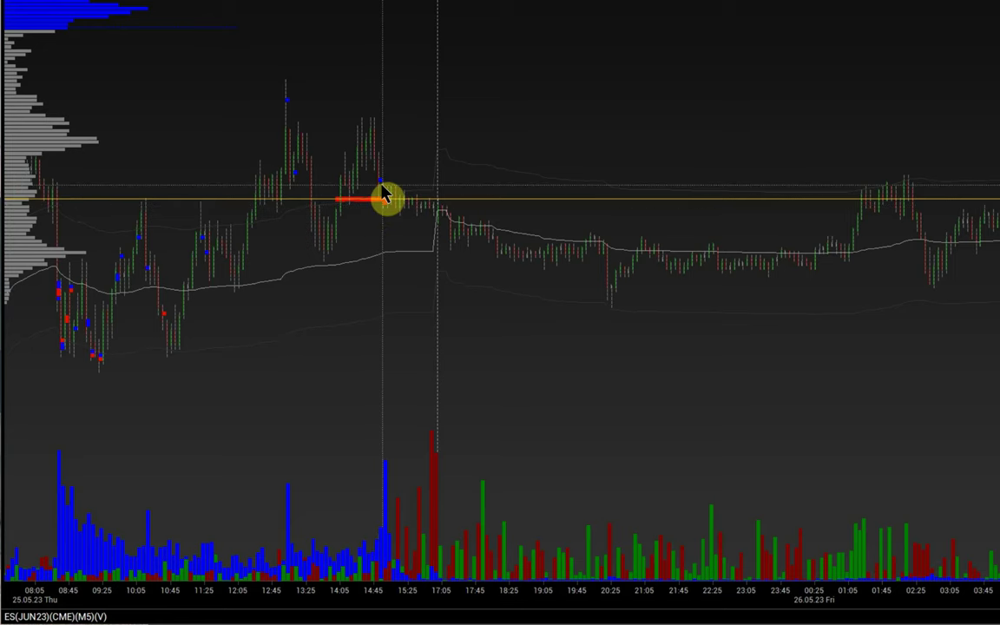
{"action": "left_click", "coordinate": [383, 198]}
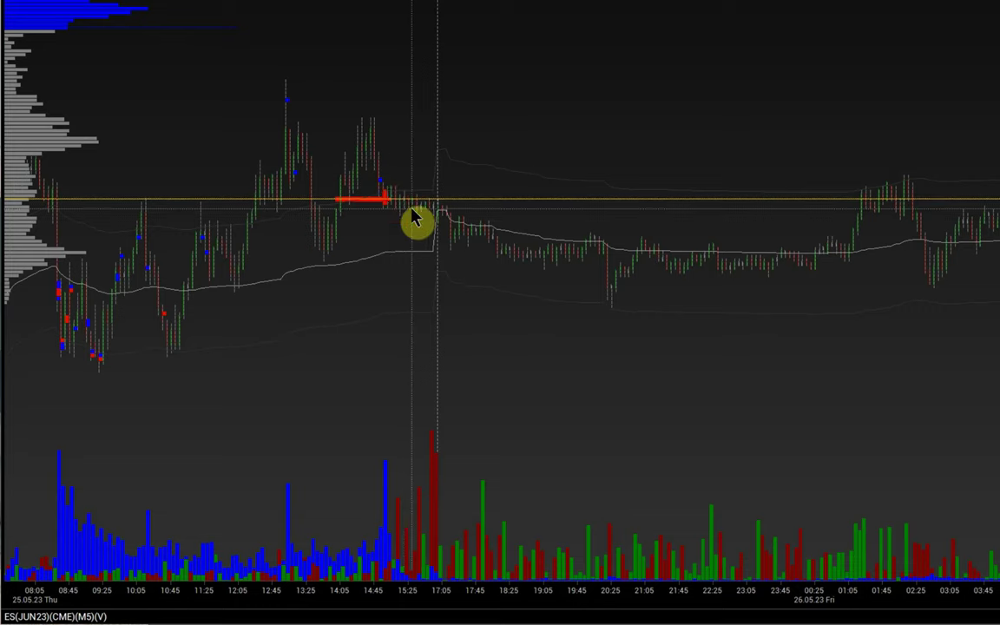
{"action": "left_click_drag", "start_coordinate": [998, 200], "coordinate": [998, 243]}
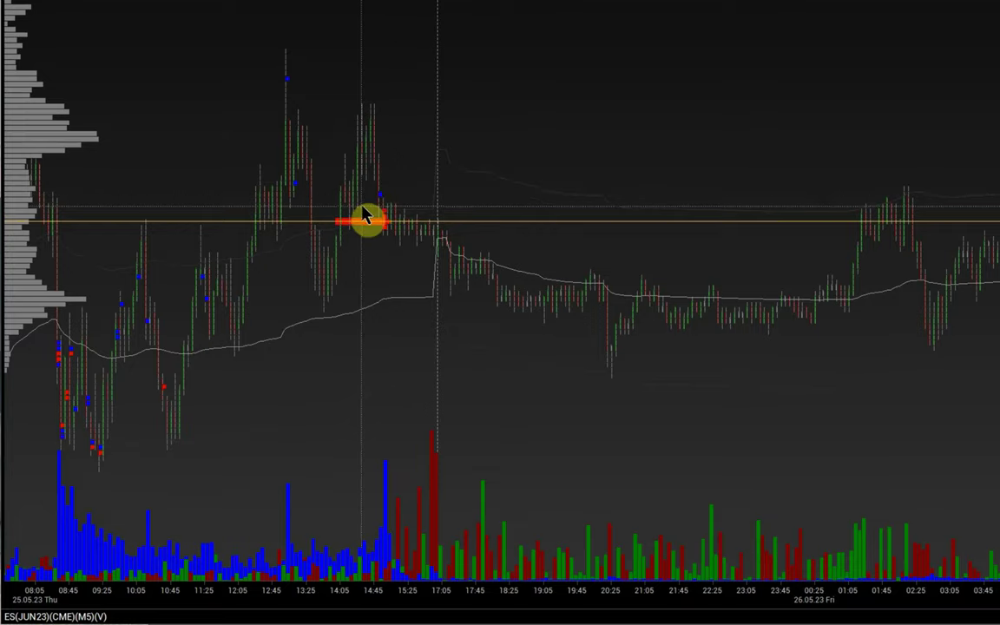
{"action": "left_click", "coordinate": [979, 385]}
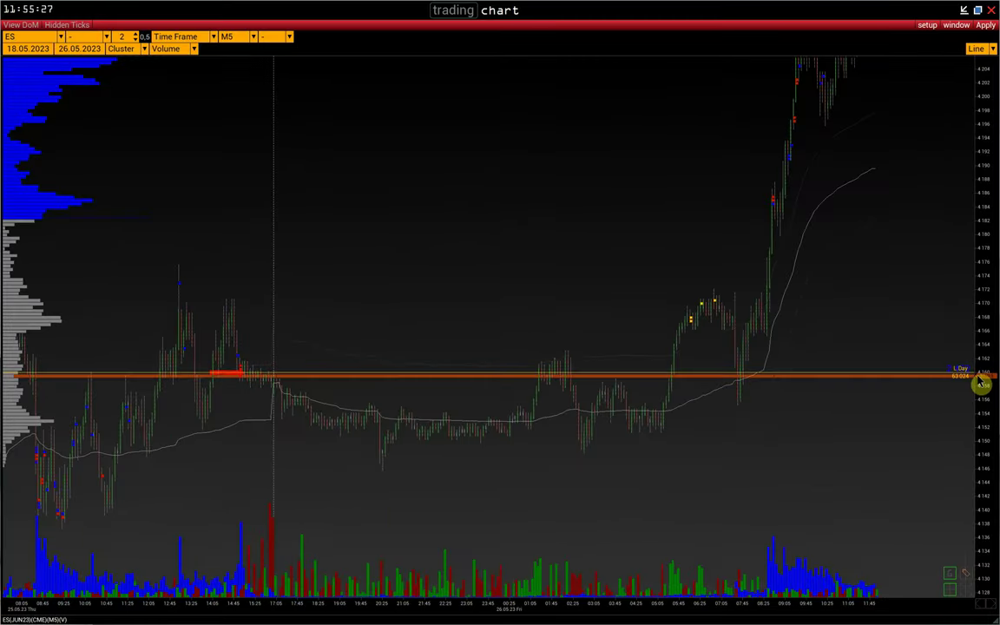
{"action": "left_click", "coordinate": [979, 371]}
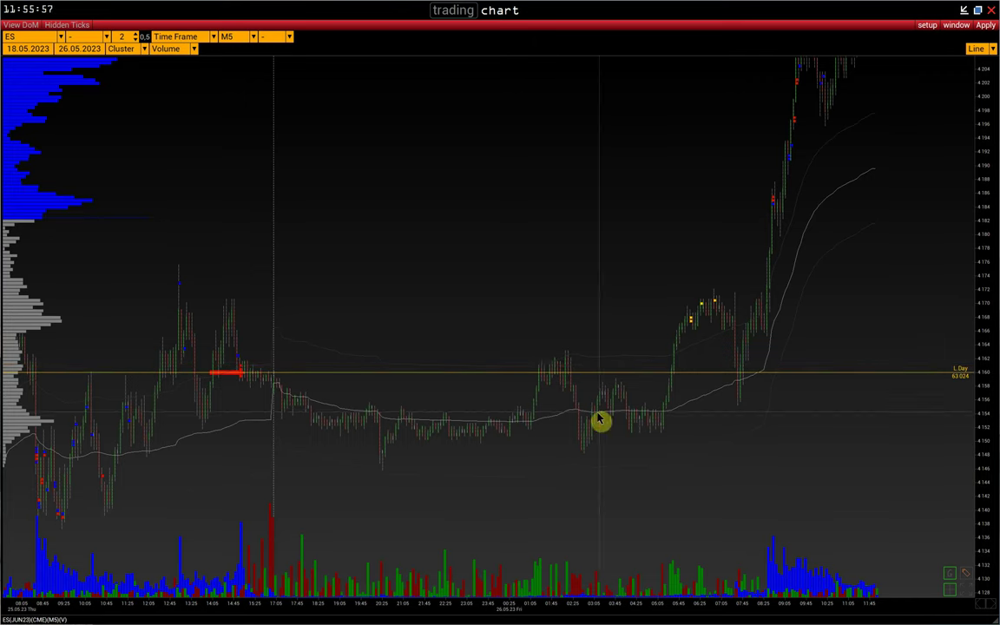
- Check the daily VWAP settings and their fixed-pip deviations, then close the dialog
{"action": "left_click", "coordinate": [927, 24]}
{"action": "mouse_move", "coordinate": [873, 101]}
{"action": "left_click", "coordinate": [926, 311]}
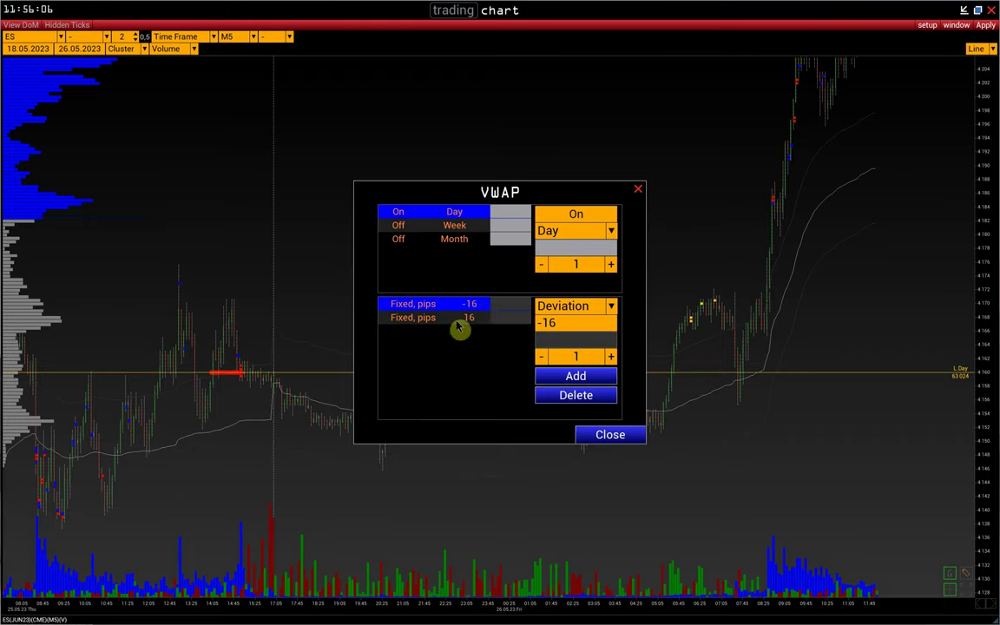
{"action": "left_click", "coordinate": [612, 436]}
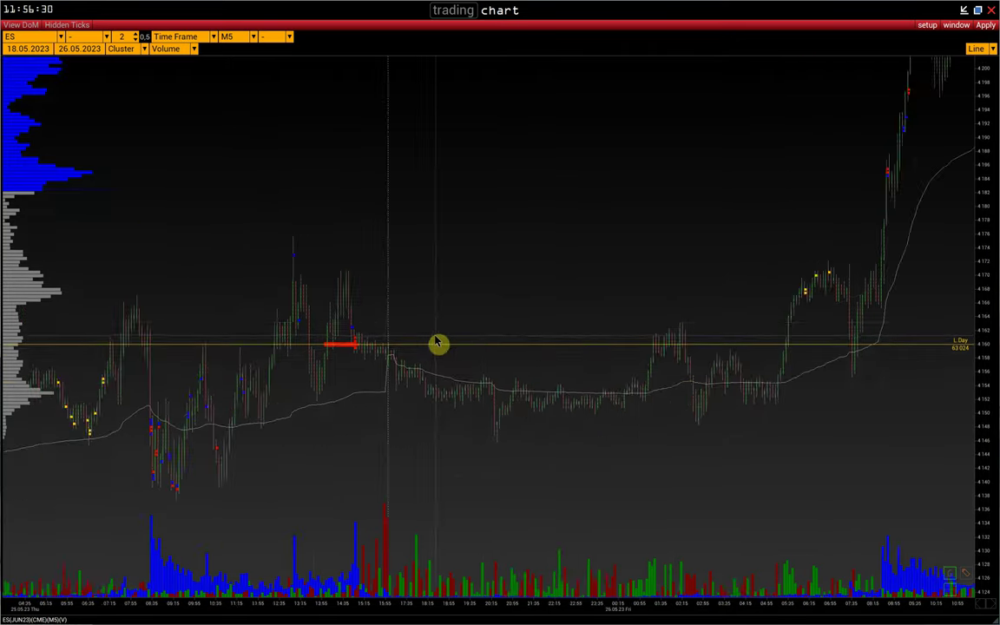
- Mark horizontal price levels at 4204.5 and 4208 around the large-volume cluster at the 19.05.23 session close
{"action": "left_click_drag", "start_coordinate": [436, 337], "coordinate": [596, 346]}
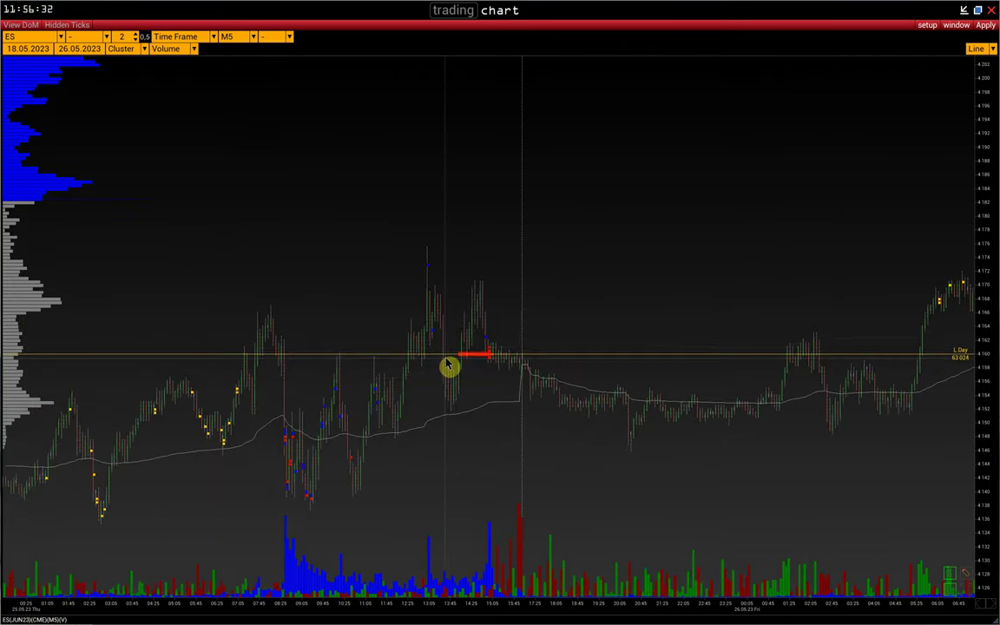
{"action": "left_click_drag", "start_coordinate": [343, 361], "coordinate": [613, 362]}
{"action": "left_click_drag", "start_coordinate": [286, 388], "coordinate": [705, 302]}
{"action": "left_click_drag", "start_coordinate": [506, 398], "coordinate": [835, 303]}
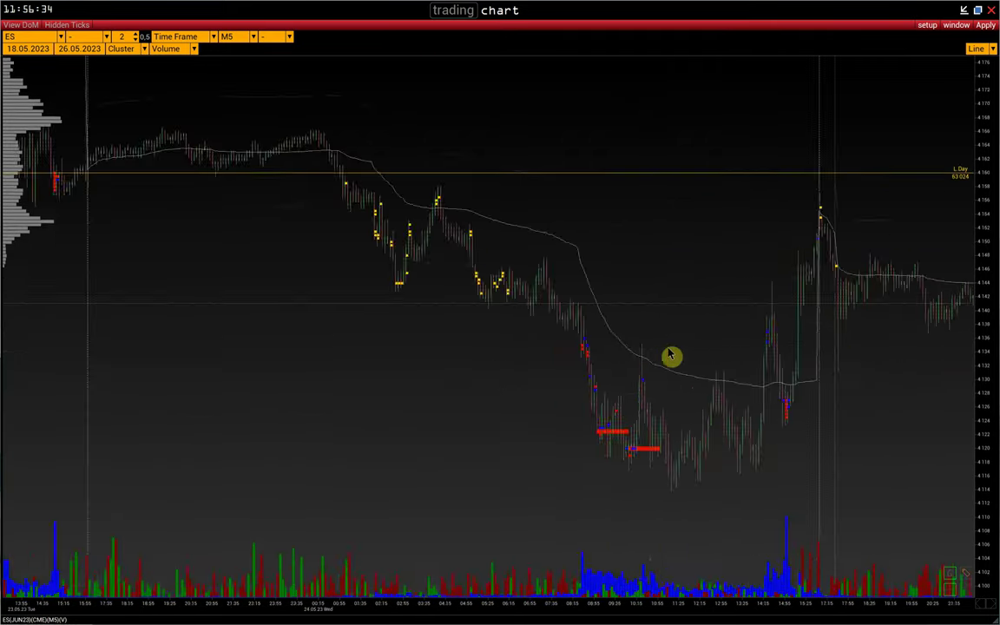
{"action": "scroll", "coordinate": [692, 393], "scroll_direction": "up", "scroll_amount": 10}
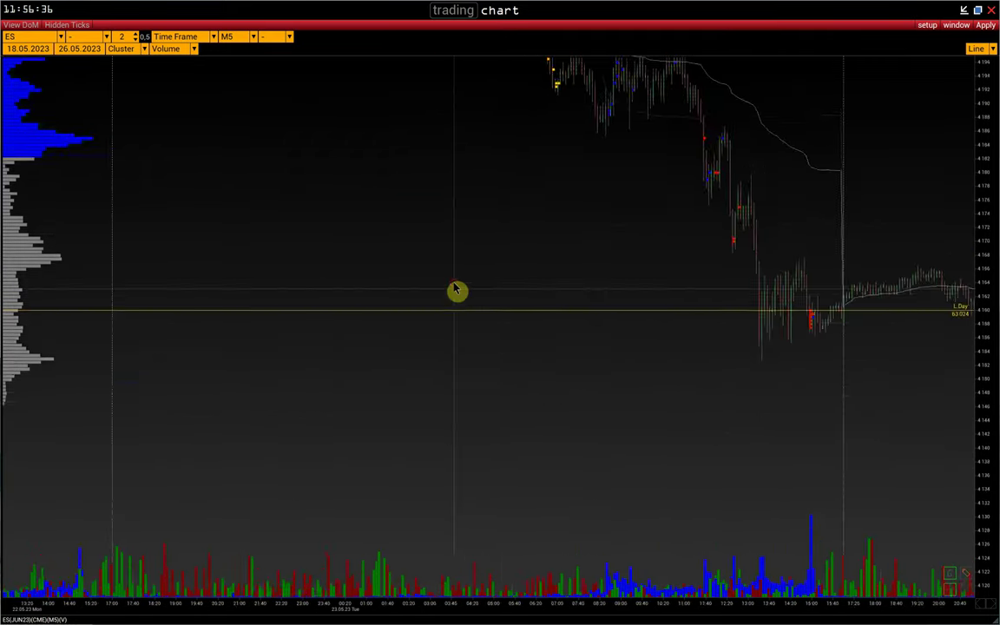
{"action": "scroll", "coordinate": [456, 290], "scroll_direction": "up", "scroll_amount": 10}
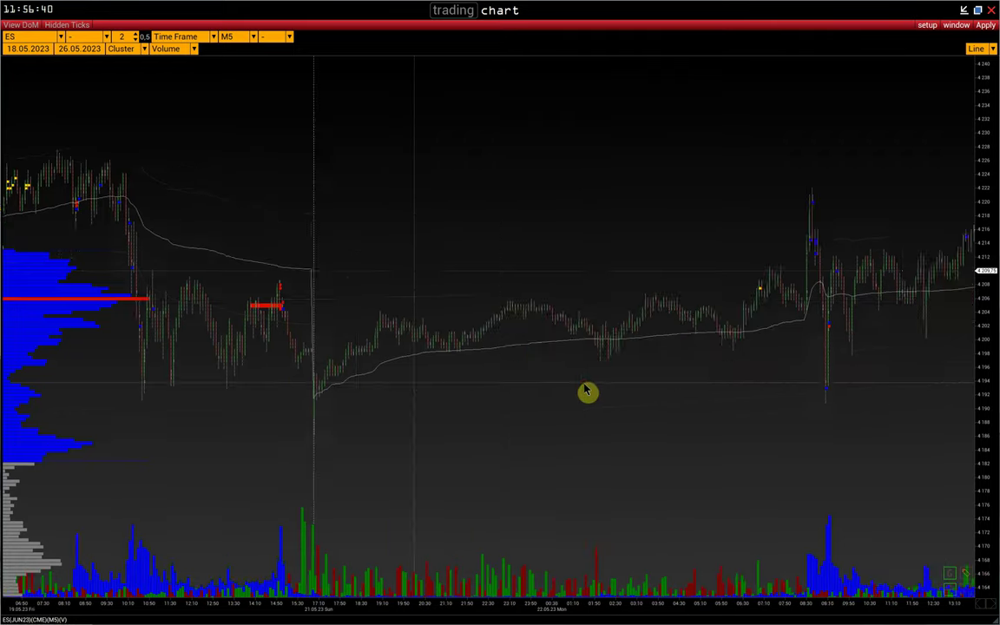
{"action": "scroll", "coordinate": [664, 388], "scroll_direction": "up", "scroll_amount": 10}
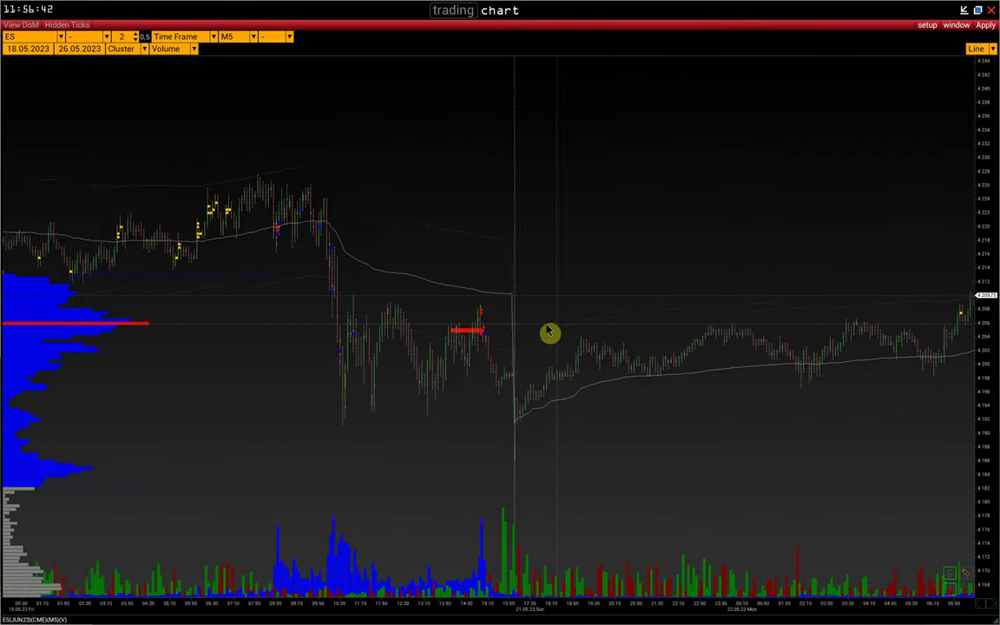
{"action": "left_click_drag", "start_coordinate": [528, 359], "coordinate": [443, 327]}
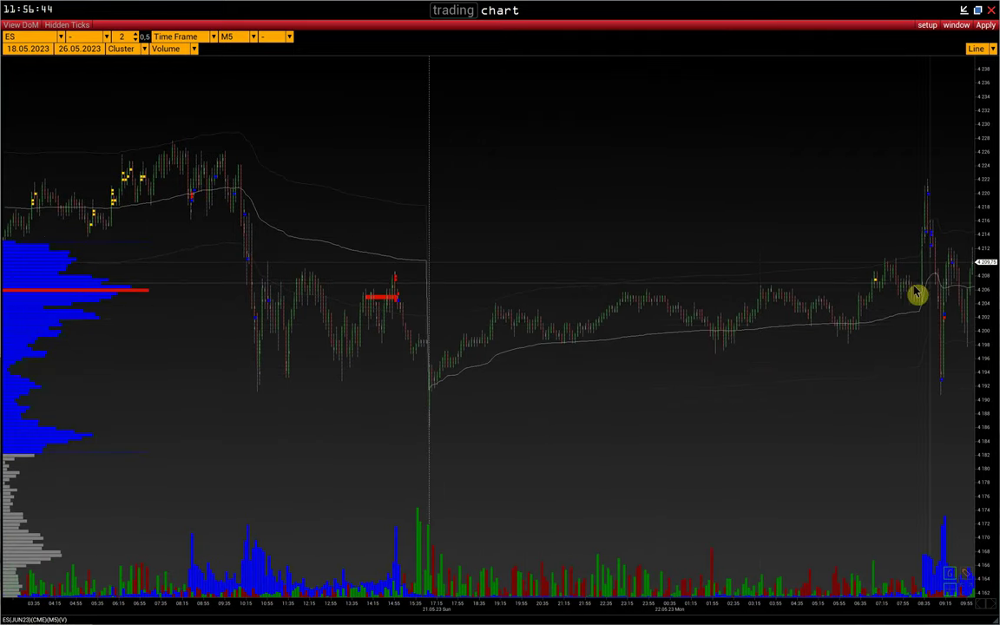
{"action": "scroll", "coordinate": [977, 296], "scroll_direction": "up", "scroll_amount": 2}
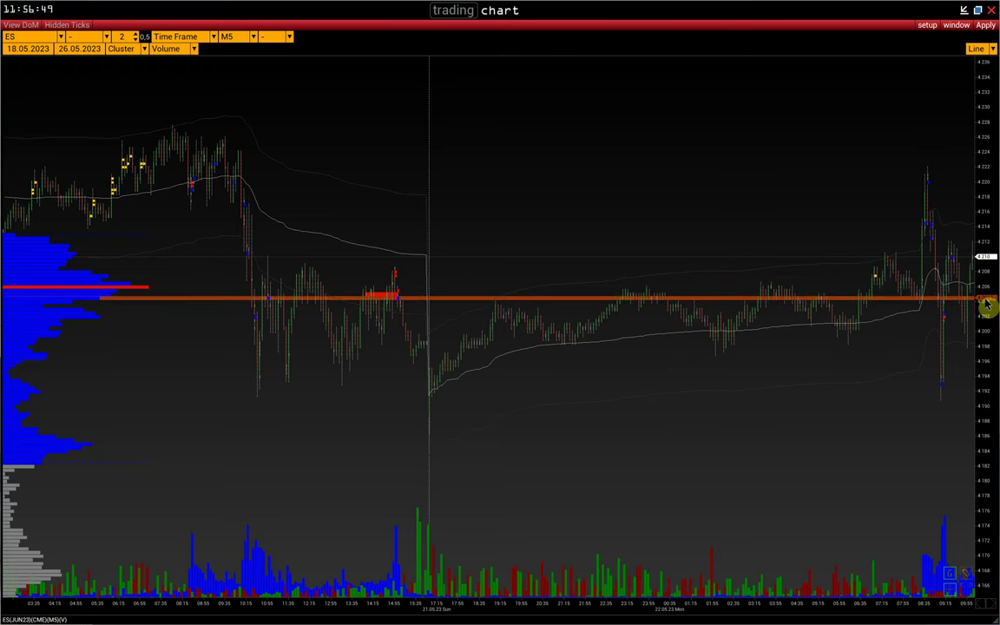
{"action": "left_click", "coordinate": [927, 273]}
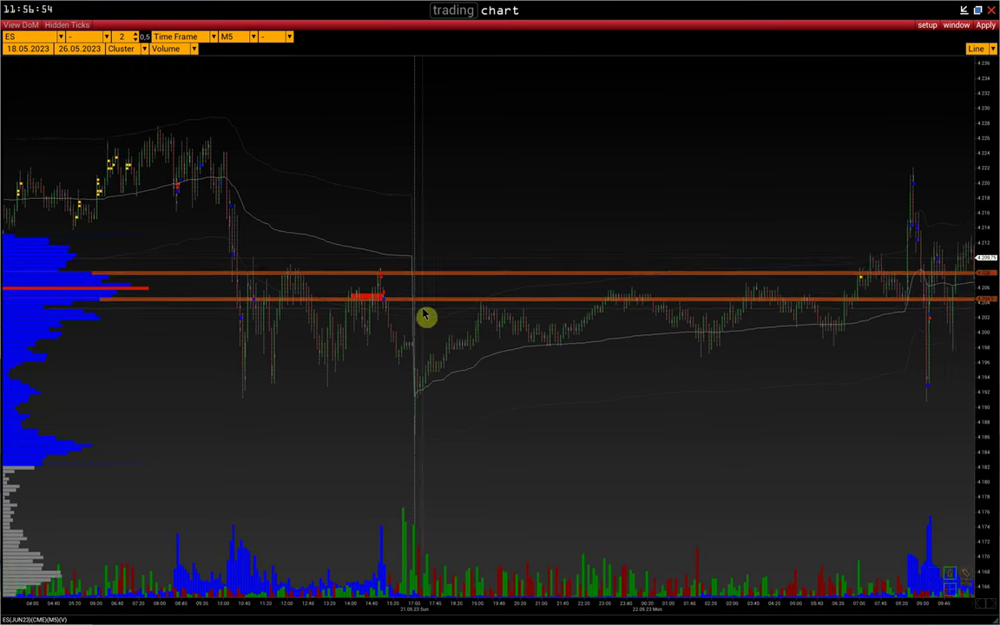
- Follow the 22.05.23 session to its closing volume cluster and remove the 4208 price level mark
{"action": "left_click_drag", "start_coordinate": [426, 315], "coordinate": [492, 346]}
{"action": "left_click_drag", "start_coordinate": [492, 346], "coordinate": [512, 352]}
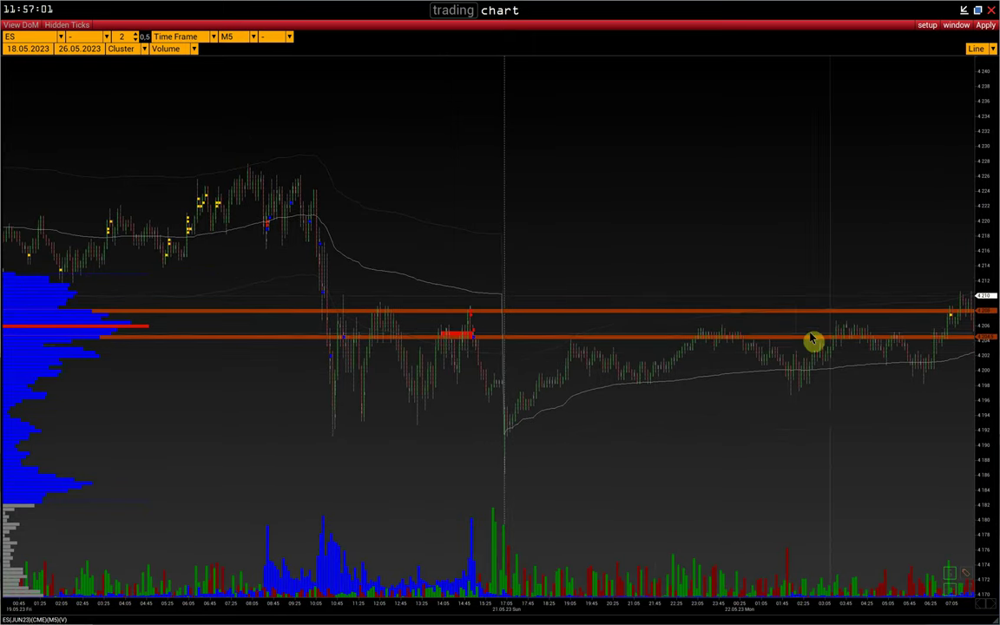
{"action": "left_click_drag", "start_coordinate": [882, 340], "coordinate": [871, 364]}
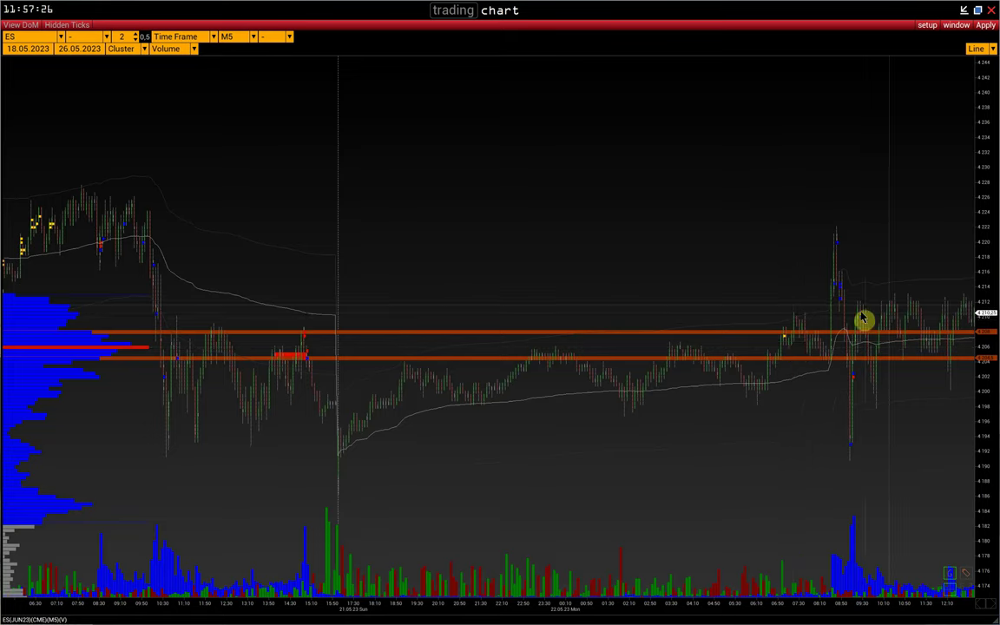
{"action": "left_click_drag", "start_coordinate": [871, 369], "coordinate": [849, 380]}
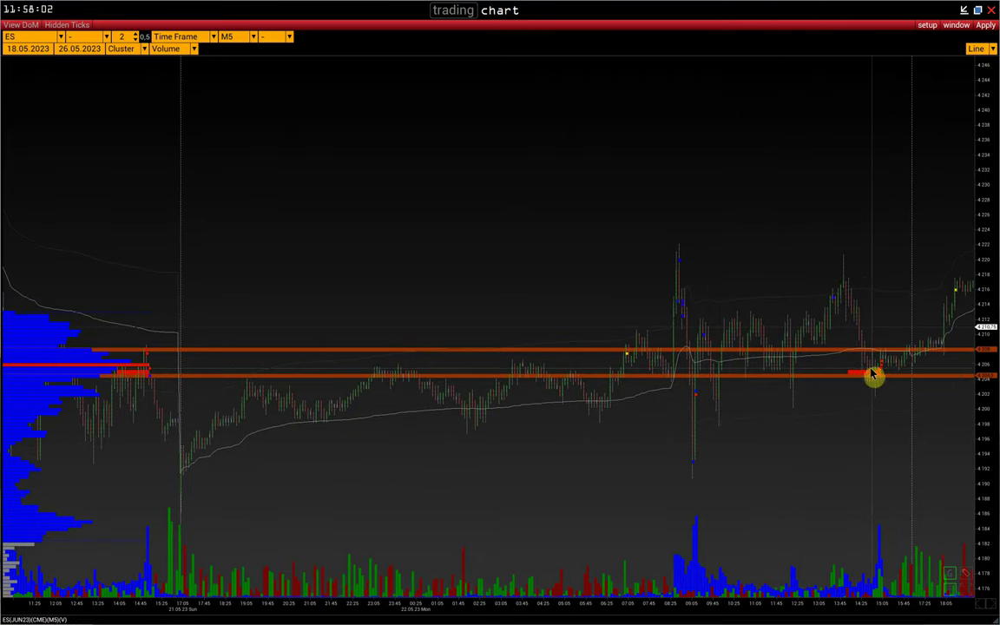
{"action": "left_click", "coordinate": [990, 358]}
- Examine how price and the yellow volume marks behave around the 4204.5 level from 22.05.23 into 23.05.23
{"action": "left_click_drag", "start_coordinate": [819, 377], "coordinate": [739, 382]}
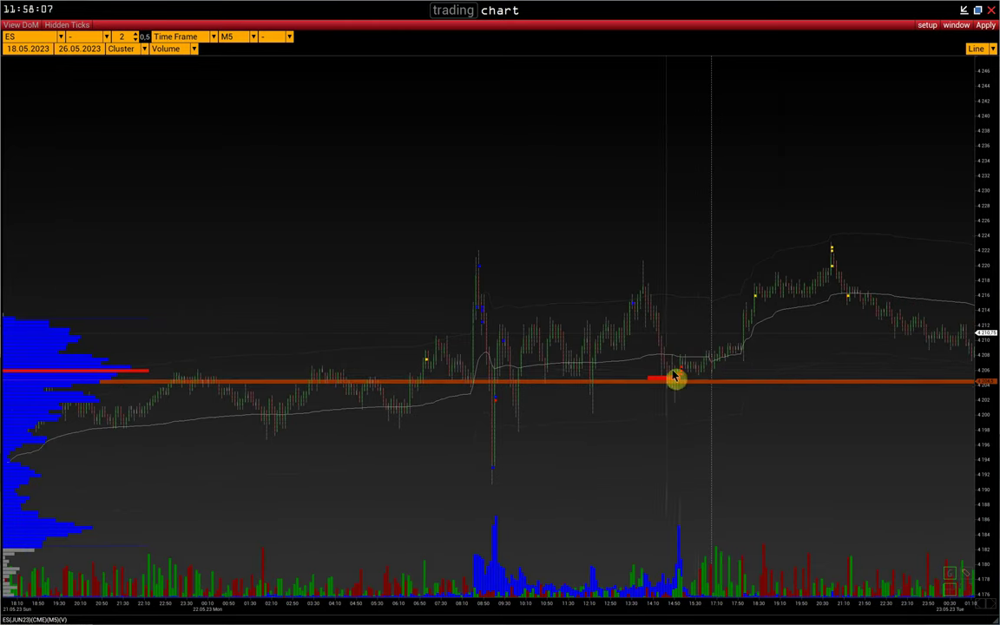
{"action": "left_click_drag", "start_coordinate": [608, 414], "coordinate": [788, 402]}
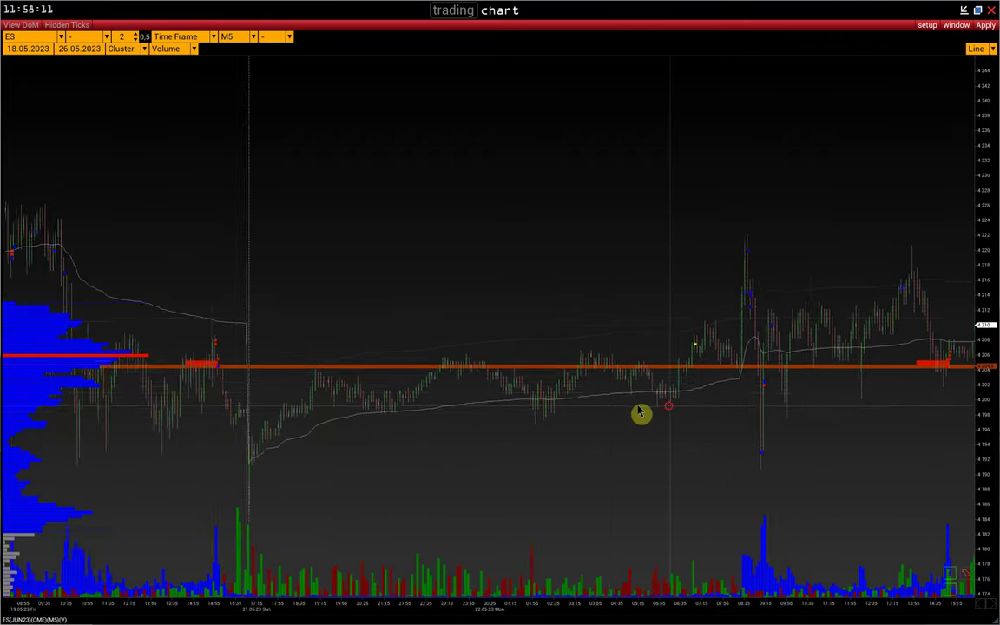
{"action": "left_click_drag", "start_coordinate": [638, 408], "coordinate": [388, 441]}
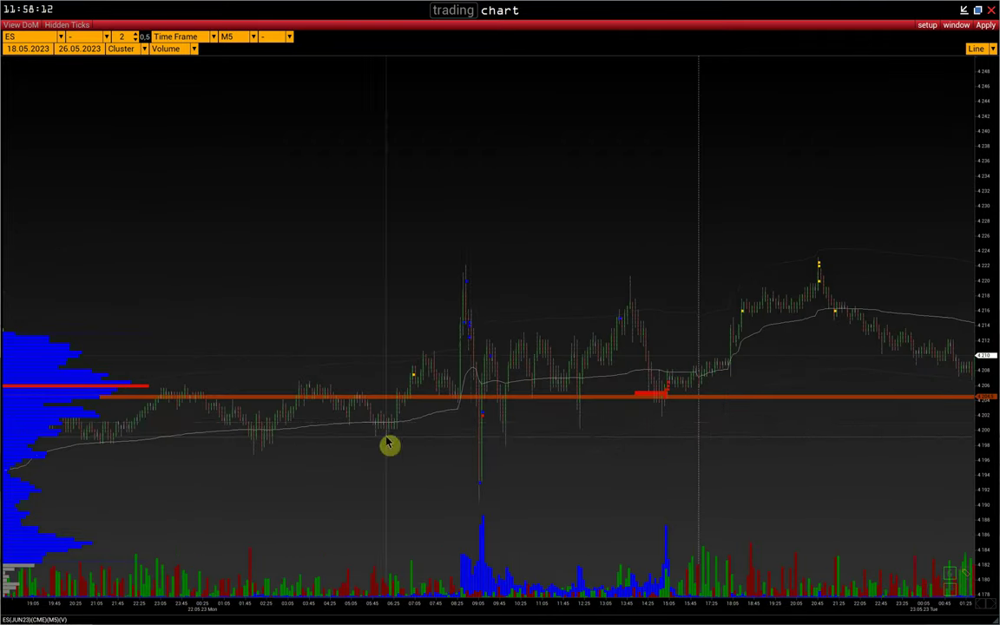
{"action": "left_click_drag", "start_coordinate": [756, 428], "coordinate": [752, 427]}
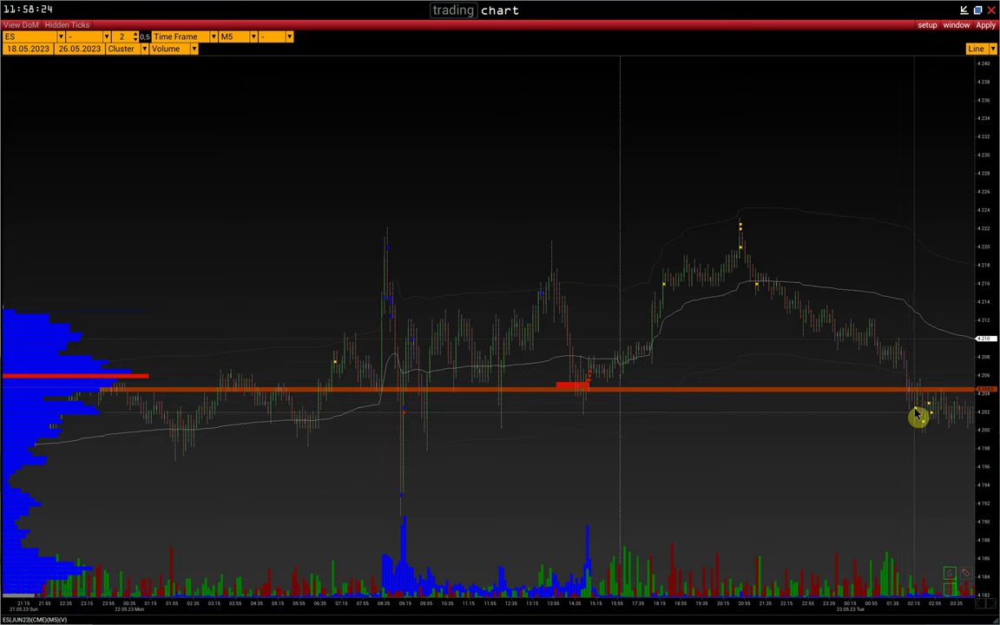
{"action": "left_click_drag", "start_coordinate": [920, 418], "coordinate": [871, 429]}
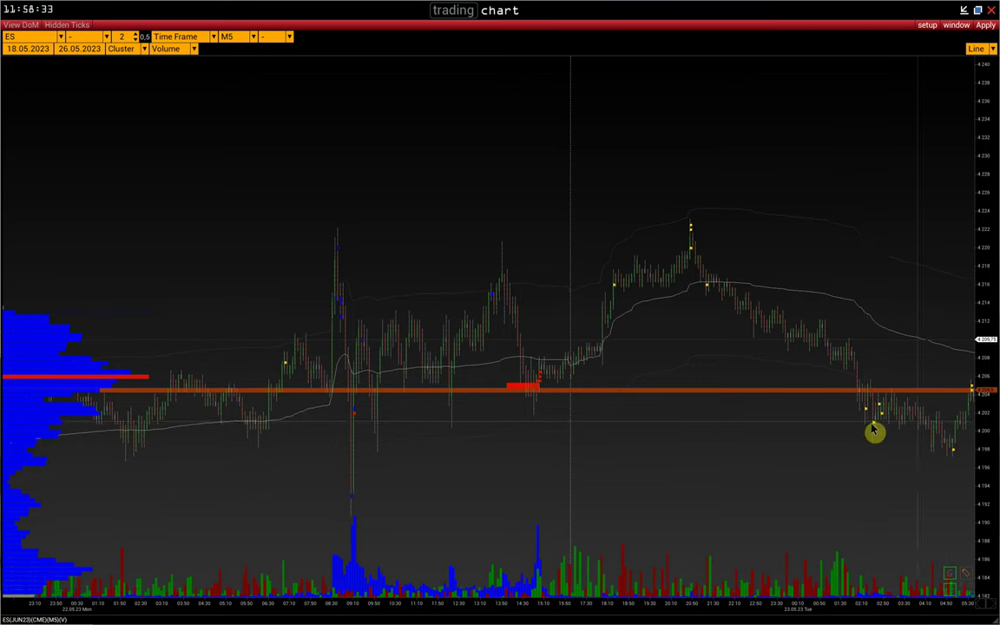
{"action": "left_click_drag", "start_coordinate": [987, 429], "coordinate": [988, 452]}
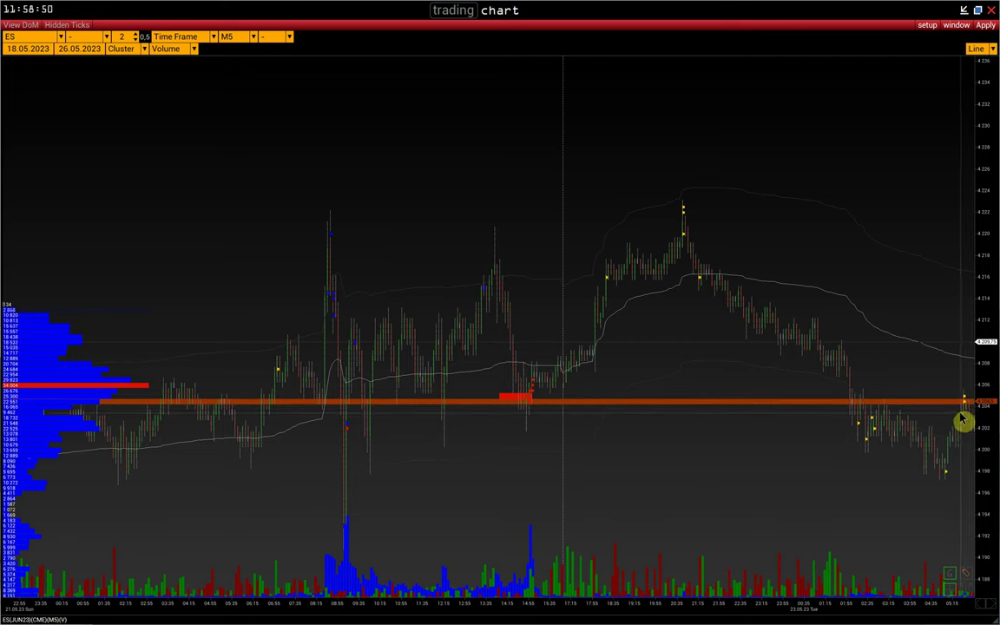
{"action": "left_click_drag", "start_coordinate": [960, 414], "coordinate": [916, 404]}
{"action": "scroll", "coordinate": [893, 405], "scroll_direction": "down", "scroll_amount": 2}
{"action": "left_click_drag", "start_coordinate": [862, 448], "coordinate": [770, 408]}
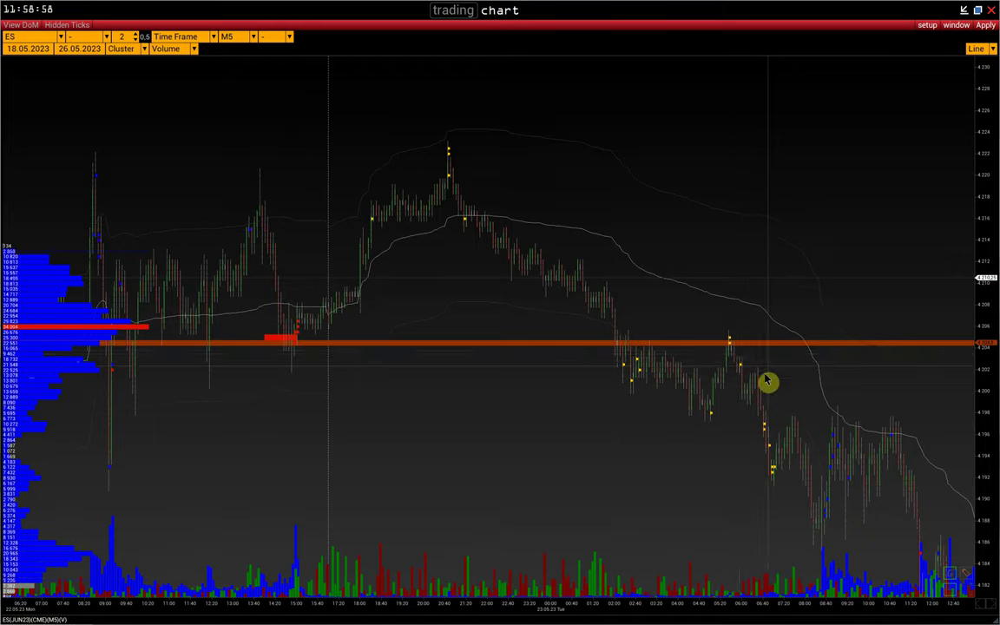
{"action": "left_click_drag", "start_coordinate": [756, 356], "coordinate": [652, 383]}
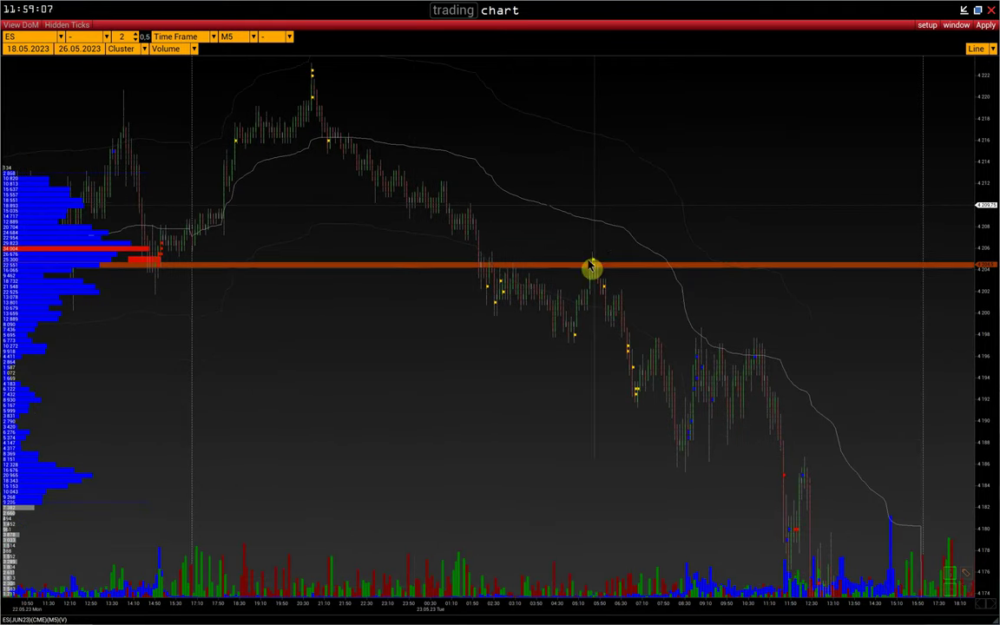
- Mark horizontal price levels at 4160 and 4157.5 around the volume cluster at the 23.05.23 session close
{"action": "left_click_drag", "start_coordinate": [912, 590], "coordinate": [595, 264]}
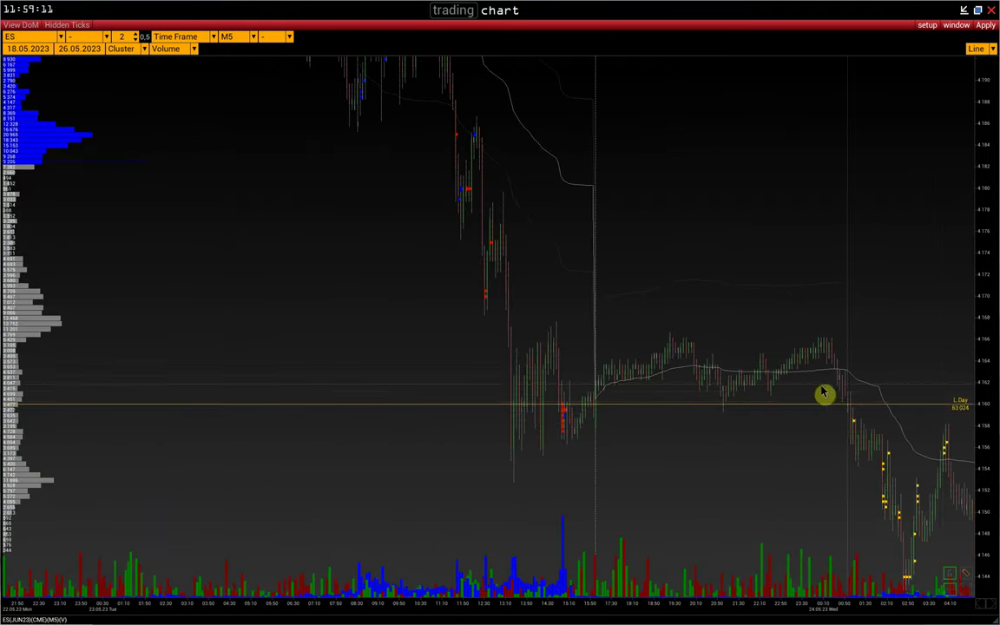
{"action": "left_click", "coordinate": [988, 405]}
{"action": "left_click_drag", "start_coordinate": [990, 434], "coordinate": [981, 434]}
- Examine the price moves and yellow volume marks below the 4157.5 level during the 24.05.23 session
{"action": "left_click_drag", "start_coordinate": [858, 474], "coordinate": [931, 458]}
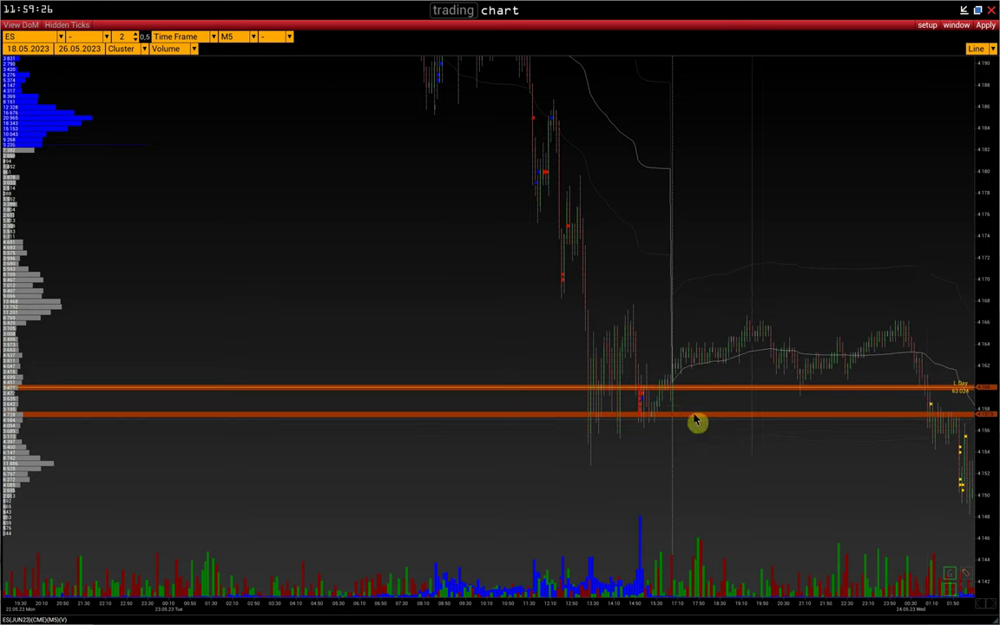
{"action": "left_click_drag", "start_coordinate": [931, 414], "coordinate": [941, 433]}
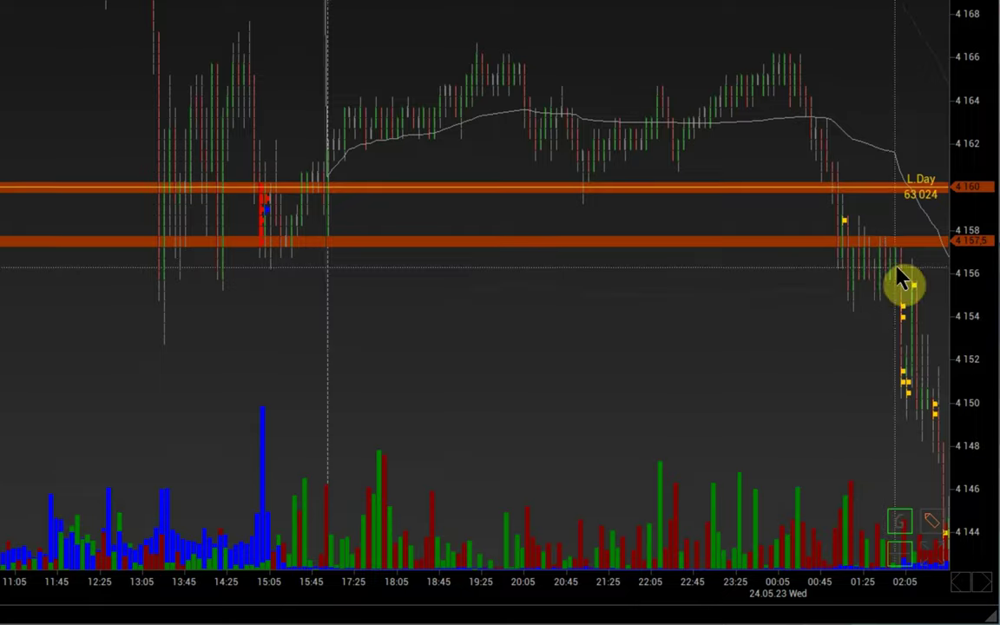
{"action": "left_click_drag", "start_coordinate": [901, 264], "coordinate": [853, 247]}
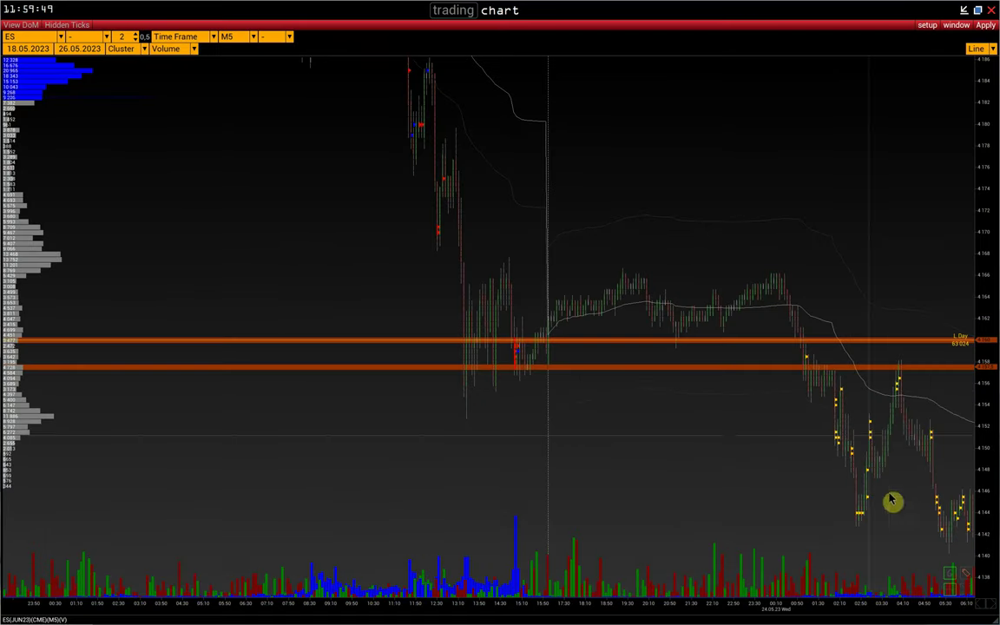
- Examine the price retests below the 4157.5 level and follow the 24.05.23 session through to its closing volume cluster
{"action": "left_click_drag", "start_coordinate": [900, 381], "coordinate": [861, 382]}
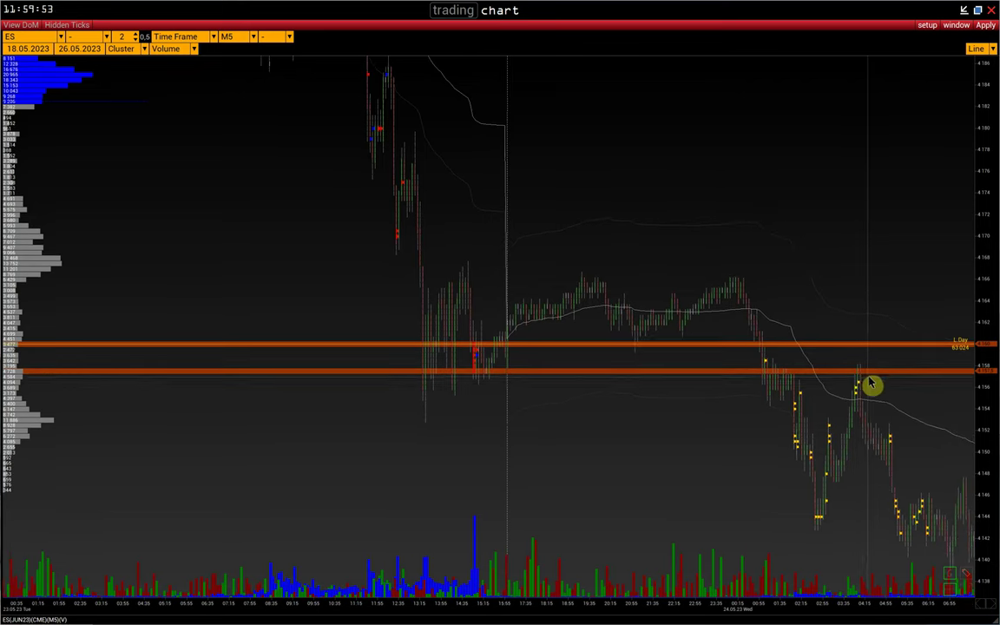
{"action": "left_click_drag", "start_coordinate": [853, 371], "coordinate": [561, 291]}
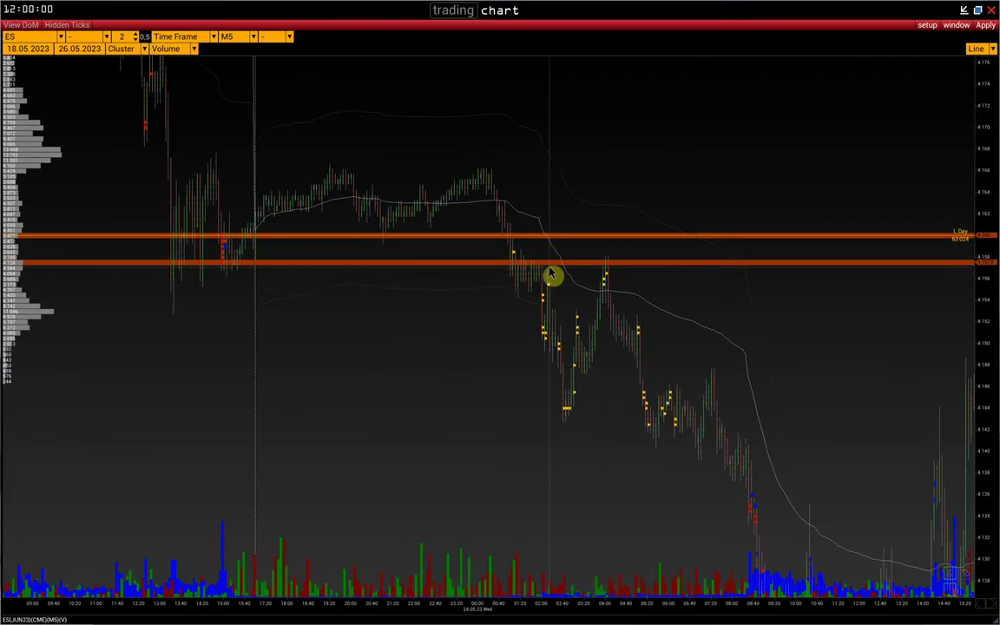
{"action": "left_click_drag", "start_coordinate": [620, 415], "coordinate": [525, 355]}
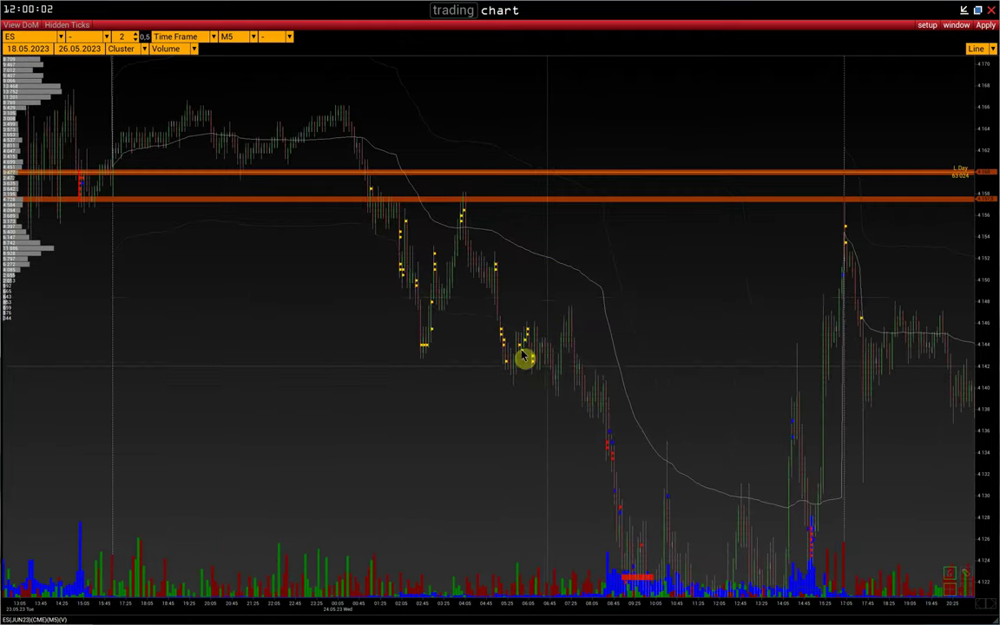
{"action": "left_click_drag", "start_coordinate": [729, 323], "coordinate": [542, 328]}
{"action": "mouse_move", "coordinate": [603, 326]}
{"action": "left_mouse_down"}
{"action": "mouse_move", "coordinate": [667, 333]}
{"action": "mouse_move", "coordinate": [580, 328]}
{"action": "left_mouse_up"}
{"action": "mouse_move", "coordinate": [652, 324]}
{"action": "left_mouse_down"}
{"action": "mouse_move", "coordinate": [540, 340]}
{"action": "mouse_move", "coordinate": [583, 411]}
{"action": "mouse_move", "coordinate": [633, 418]}
{"action": "mouse_move", "coordinate": [610, 394]}
{"action": "left_mouse_up"}
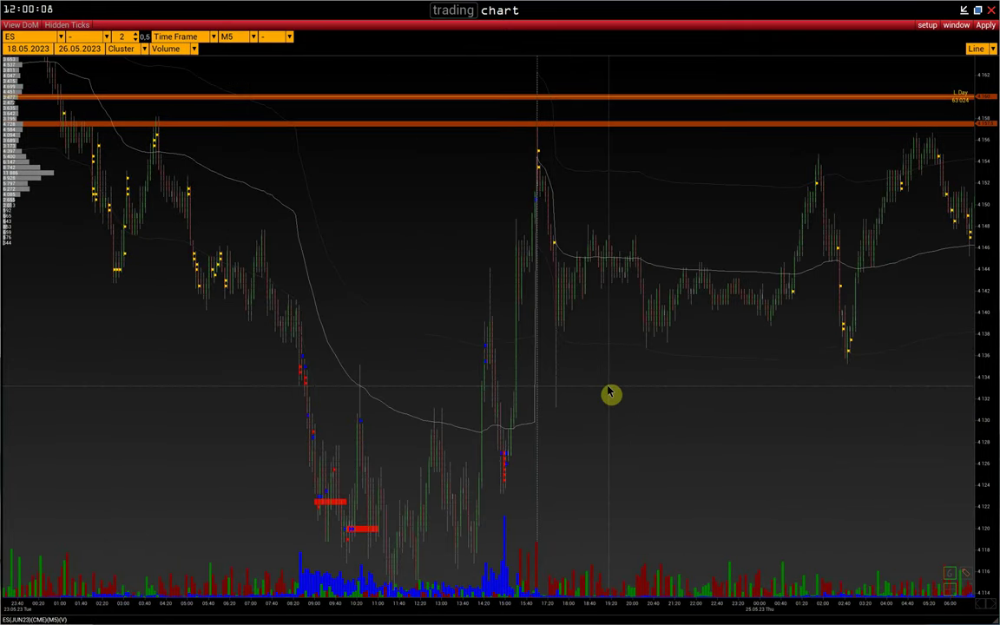
{"action": "mouse_move", "coordinate": [609, 454]}
{"action": "left_mouse_down"}
{"action": "mouse_move", "coordinate": [522, 453]}
{"action": "mouse_move", "coordinate": [544, 460]}
{"action": "left_mouse_up"}
- Examine how price and the volume marks behave around the 4160 and 4157.5 levels during the 25.05.23 session
{"action": "mouse_move", "coordinate": [623, 258]}
{"action": "left_mouse_down"}
{"action": "mouse_move", "coordinate": [606, 322]}
{"action": "mouse_move", "coordinate": [947, 245]}
{"action": "left_mouse_up"}
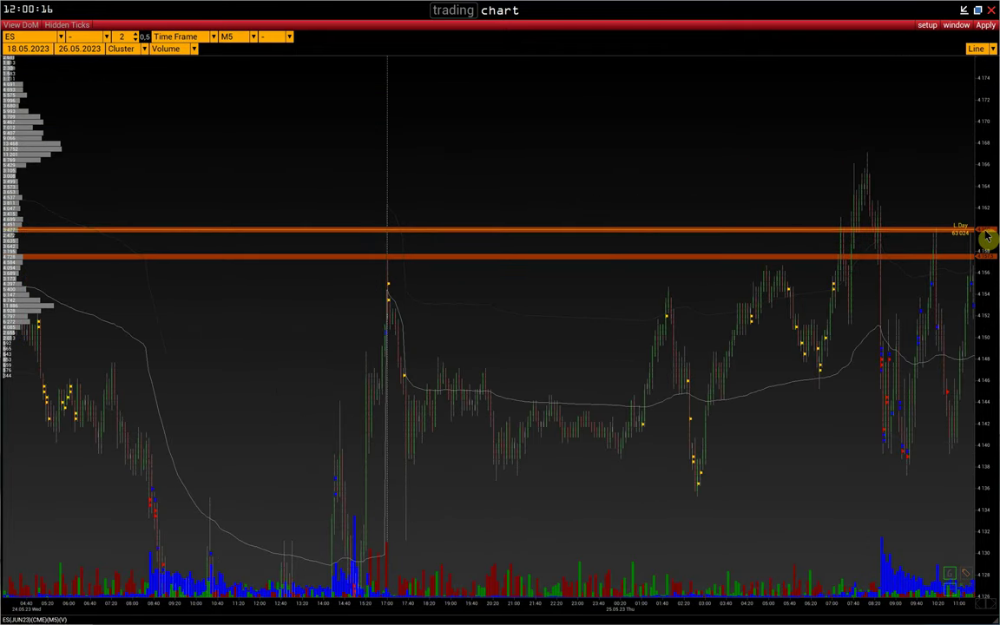
{"action": "left_click_drag", "start_coordinate": [943, 285], "coordinate": [938, 285]}
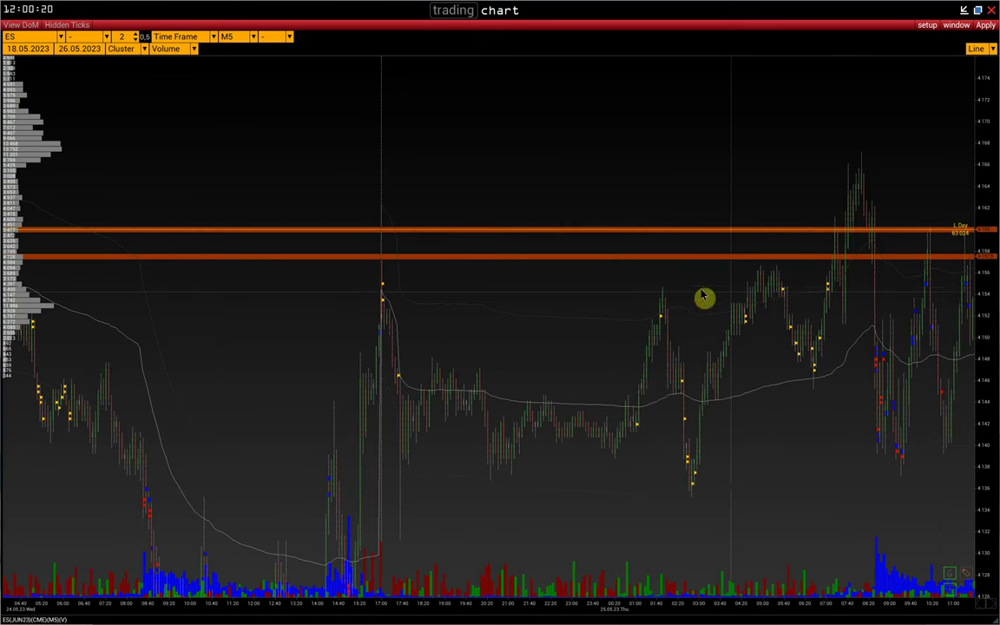
{"action": "left_click_drag", "start_coordinate": [827, 266], "coordinate": [765, 265]}
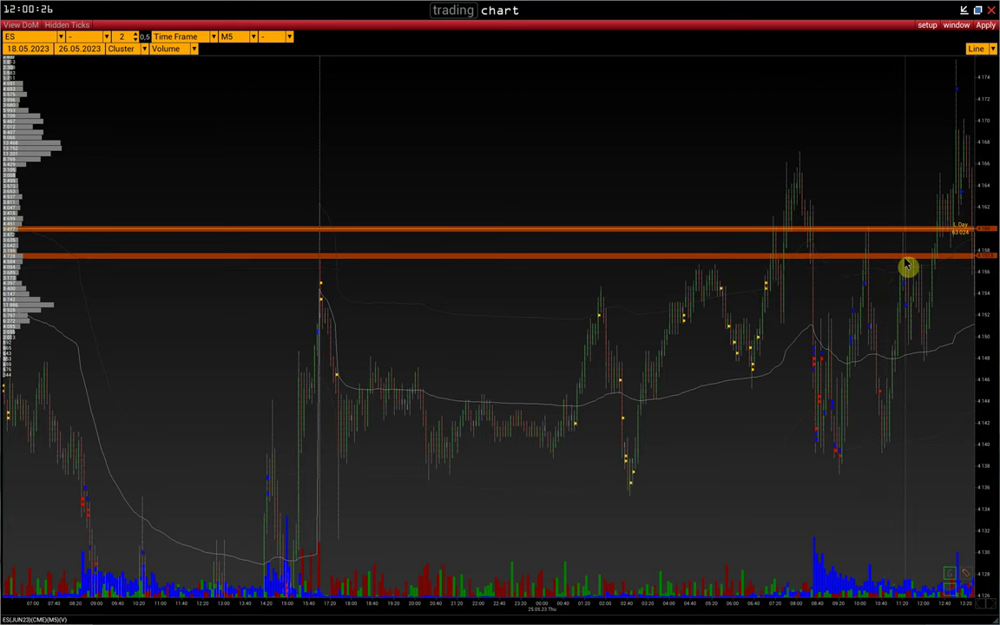
{"action": "scroll", "coordinate": [895, 266], "scroll_direction": "down", "scroll_amount": 2}
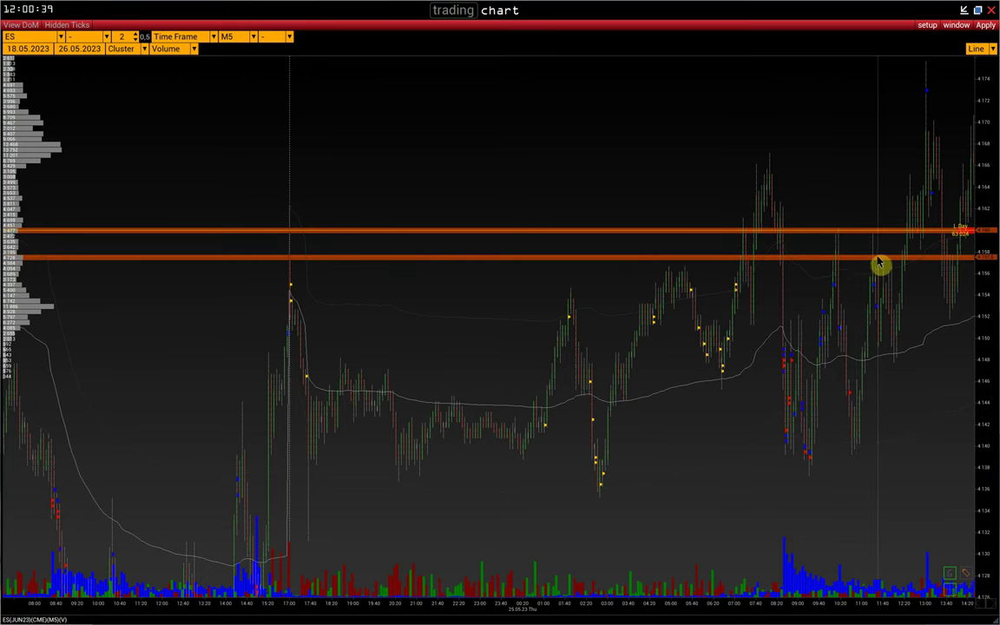
{"action": "left_click_drag", "start_coordinate": [881, 262], "coordinate": [860, 263]}
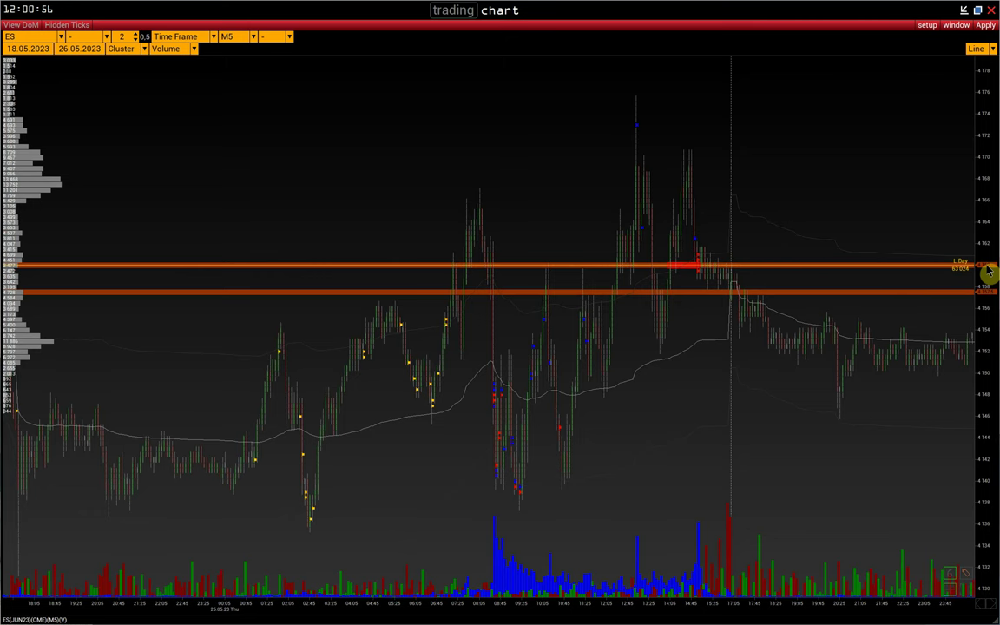
- Replace the 4160 and 4157.5 levels with marks at 4159.5 and 4161 around the 25.05.23 session-close volume cluster
{"action": "left_click_drag", "start_coordinate": [988, 272], "coordinate": [987, 276]}
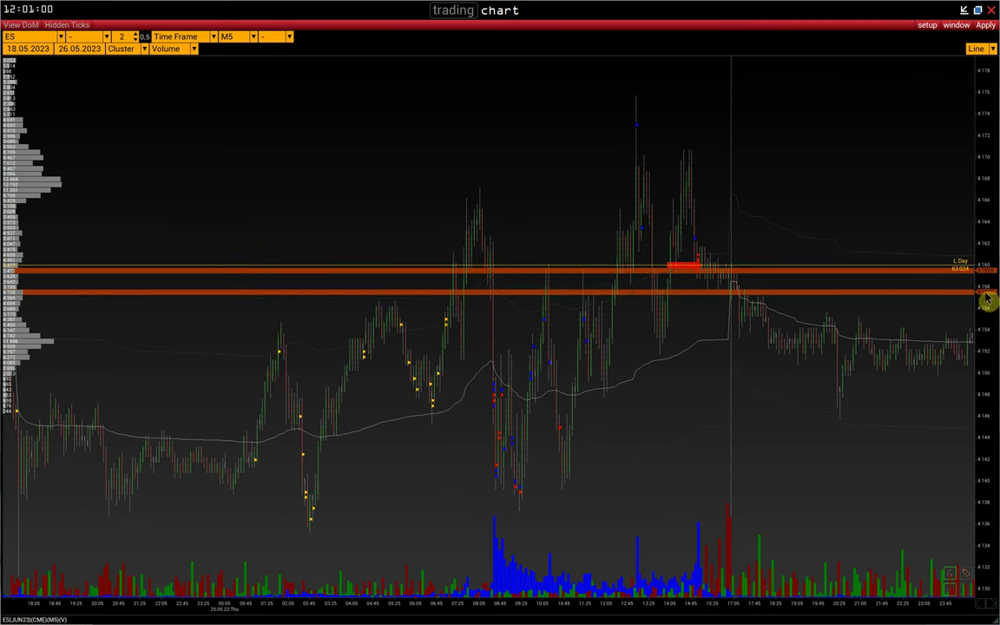
{"action": "left_click", "coordinate": [987, 295]}
{"action": "left_click_drag", "start_coordinate": [922, 321], "coordinate": [849, 319]}
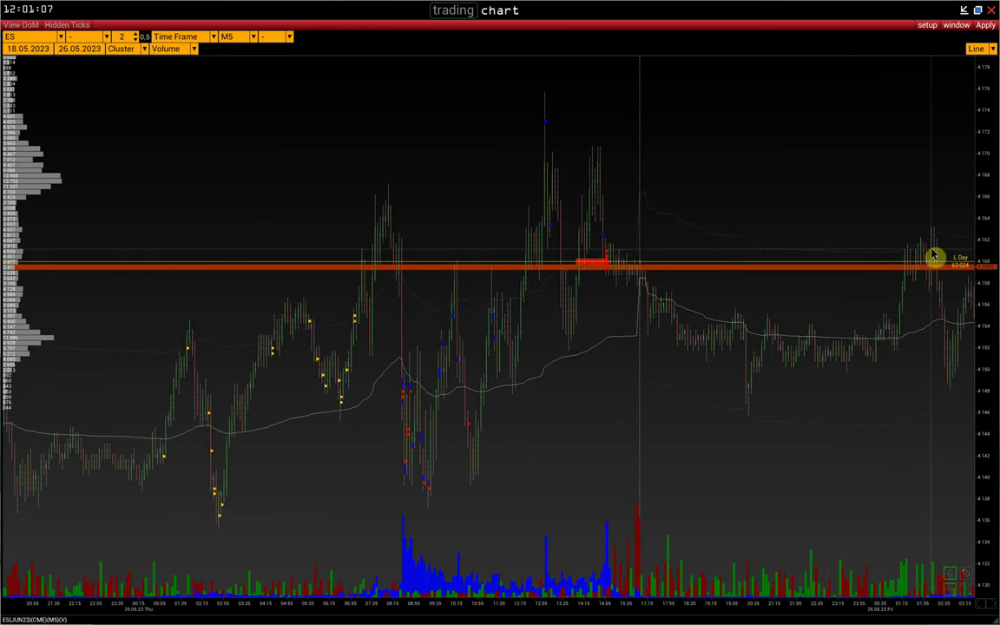
{"action": "left_click", "coordinate": [984, 260]}
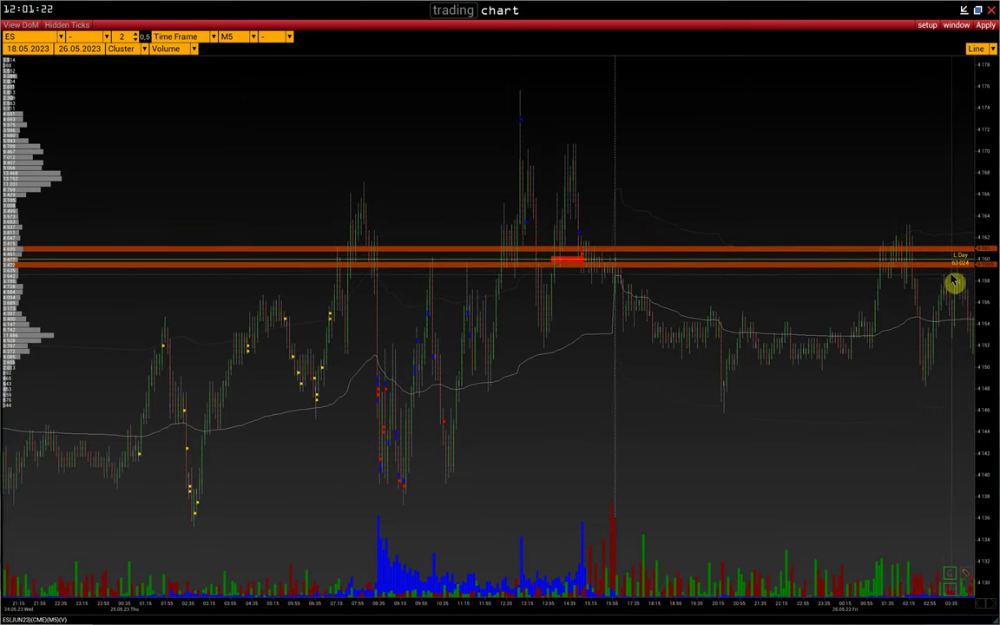
- Examine how price reacts to the 4159.5 and 4161 levels during the 26.05.23 session, including the move away from them
{"action": "left_click_drag", "start_coordinate": [946, 279], "coordinate": [842, 310]}
{"action": "left_click_drag", "start_coordinate": [865, 266], "coordinate": [844, 263]}
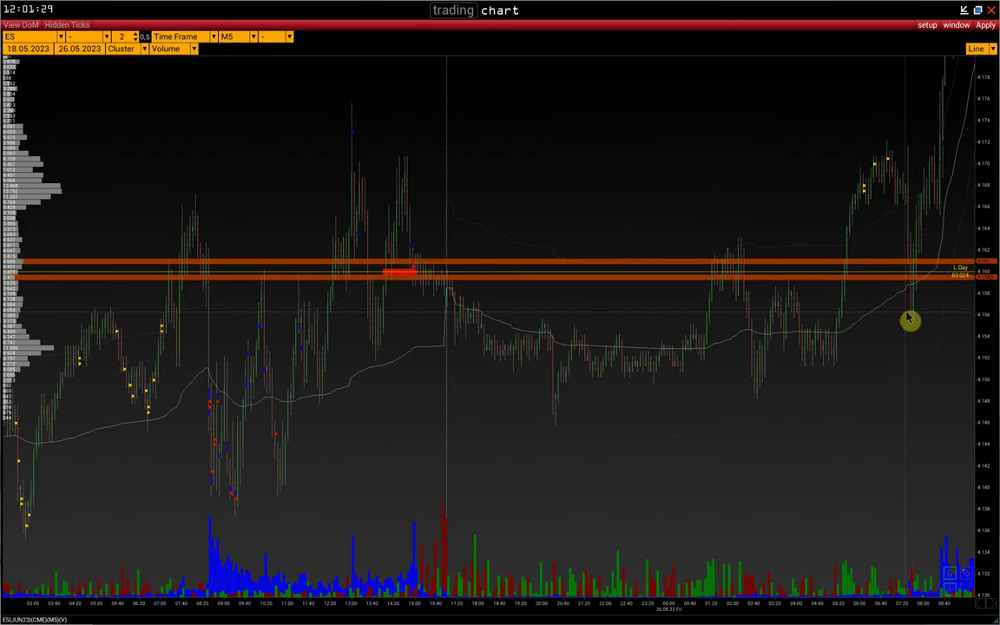
{"action": "left_click_drag", "start_coordinate": [934, 341], "coordinate": [615, 443]}
{"action": "left_click_drag", "start_coordinate": [981, 329], "coordinate": [962, 411]}
- Review the session-close clusters and the 4204.5 level reaction from 18.05.23 to 25.05.23, and return to the latest 26.05.23 bars
{"action": "left_click_drag", "start_coordinate": [844, 293], "coordinate": [860, 305]}
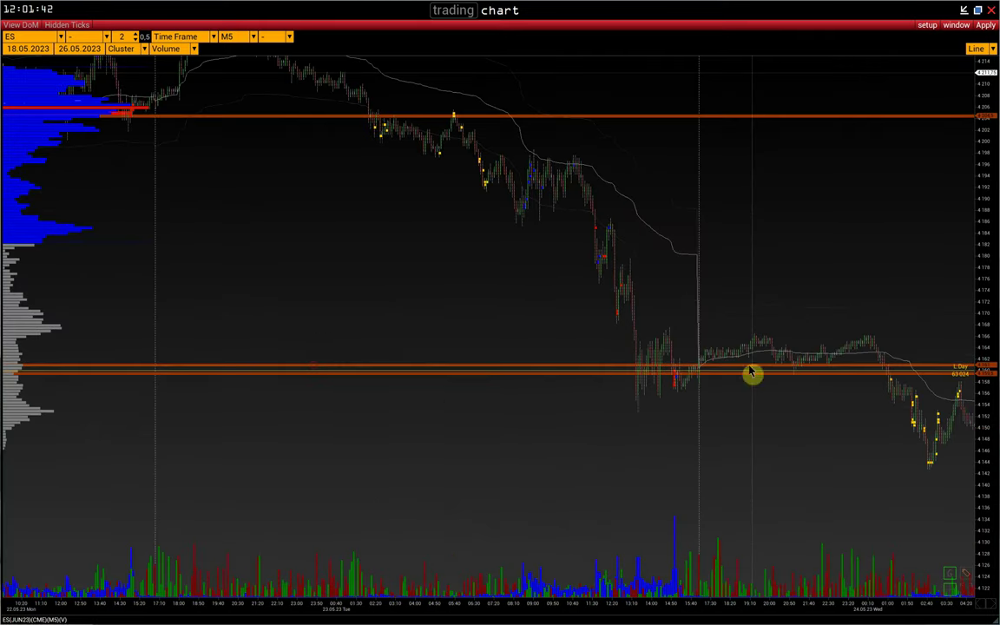
{"action": "left_click_drag", "start_coordinate": [194, 206], "coordinate": [803, 426]}
{"action": "left_click_drag", "start_coordinate": [165, 438], "coordinate": [955, 361]}
{"action": "left_click_drag", "start_coordinate": [505, 396], "coordinate": [925, 363]}
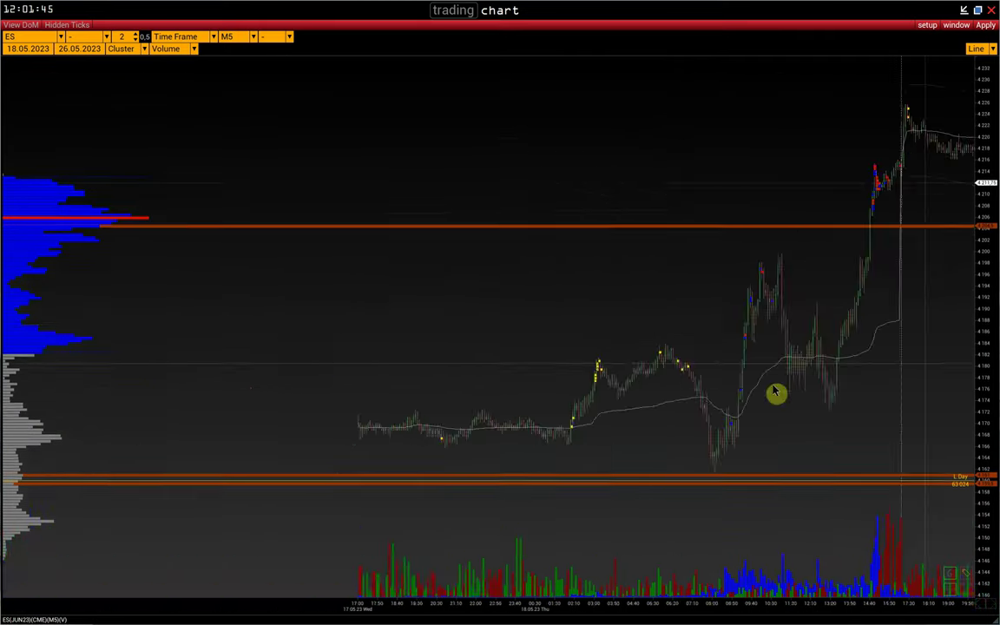
{"action": "scroll", "coordinate": [775, 393], "scroll_direction": "down", "scroll_amount": 15}
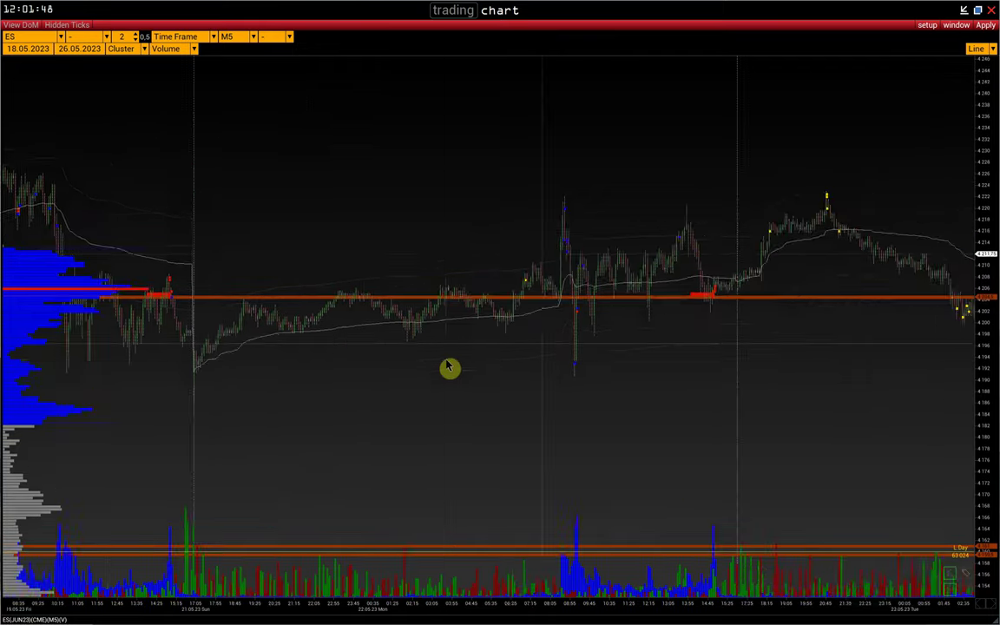
{"action": "scroll", "coordinate": [449, 368], "scroll_direction": "down", "scroll_amount": 5}
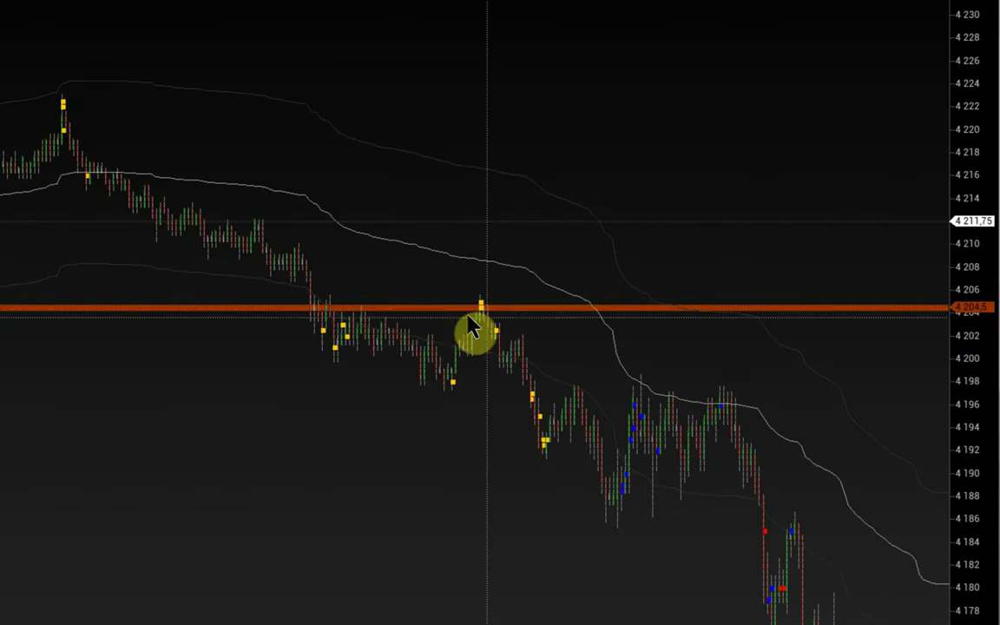
{"action": "left_click_drag", "start_coordinate": [479, 308], "coordinate": [476, 307]}
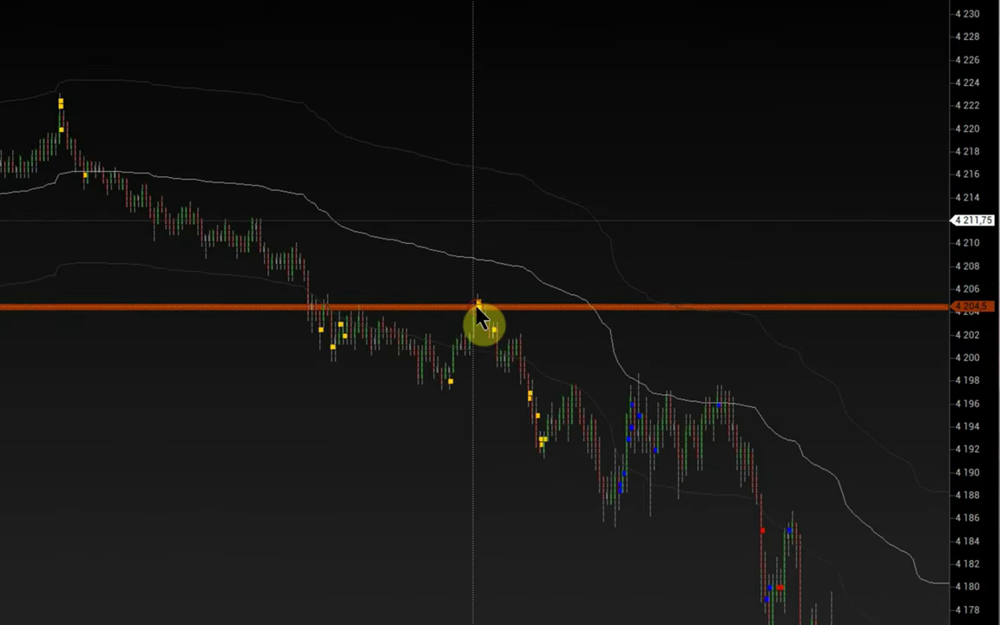
{"action": "scroll", "coordinate": [478, 311], "scroll_direction": "down", "scroll_amount": 10}
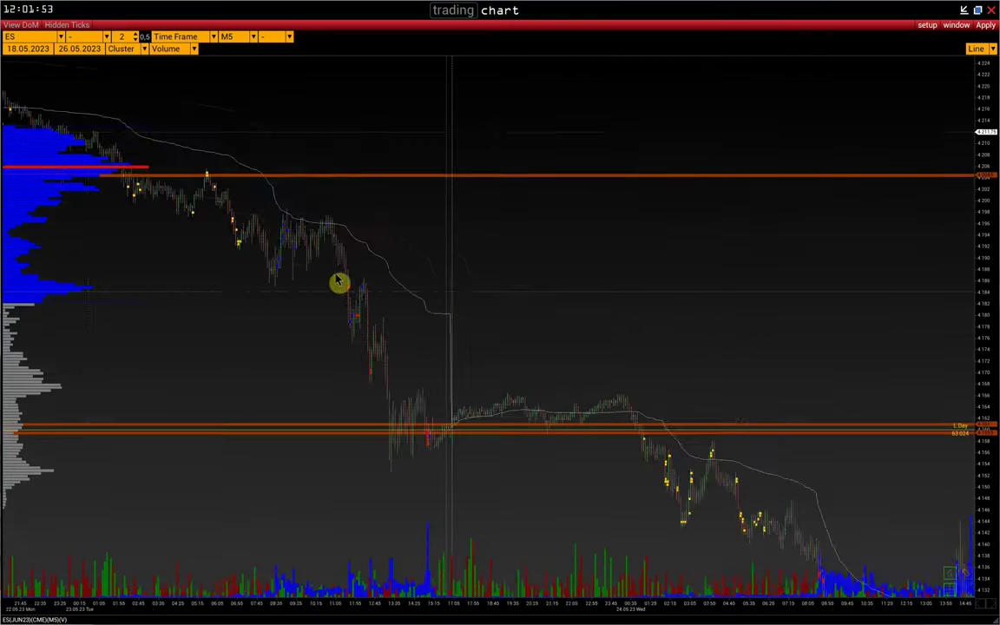
{"action": "scroll", "coordinate": [548, 397], "scroll_direction": "down", "scroll_amount": 5}
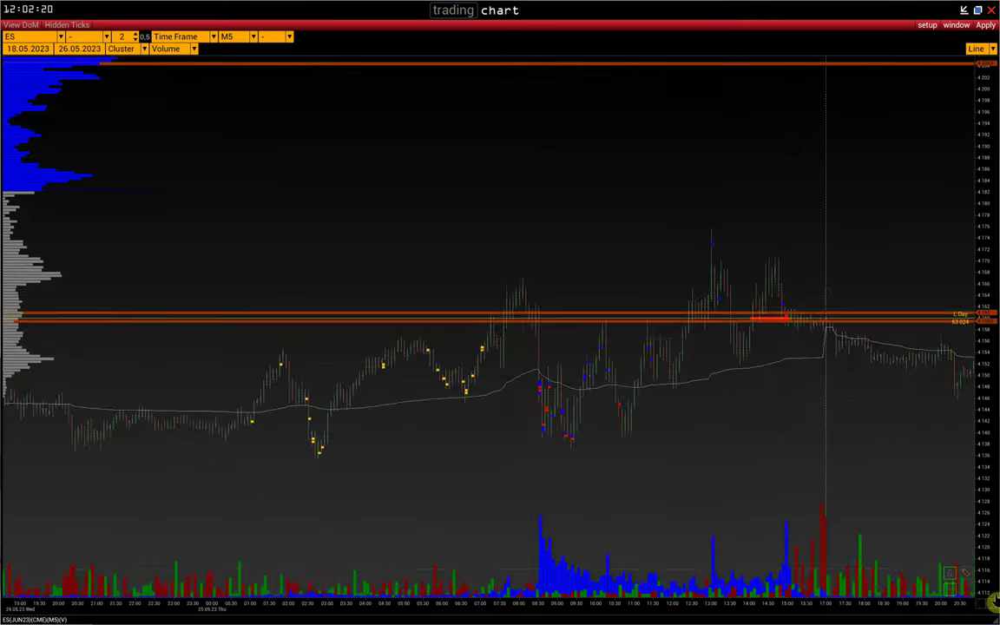
{"action": "left_click", "coordinate": [990, 610]}
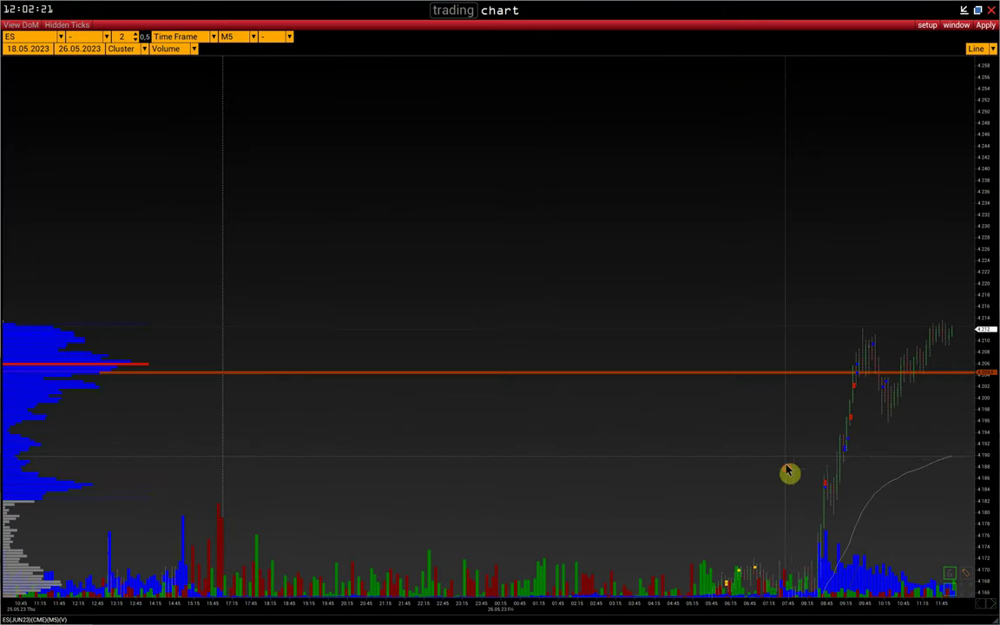